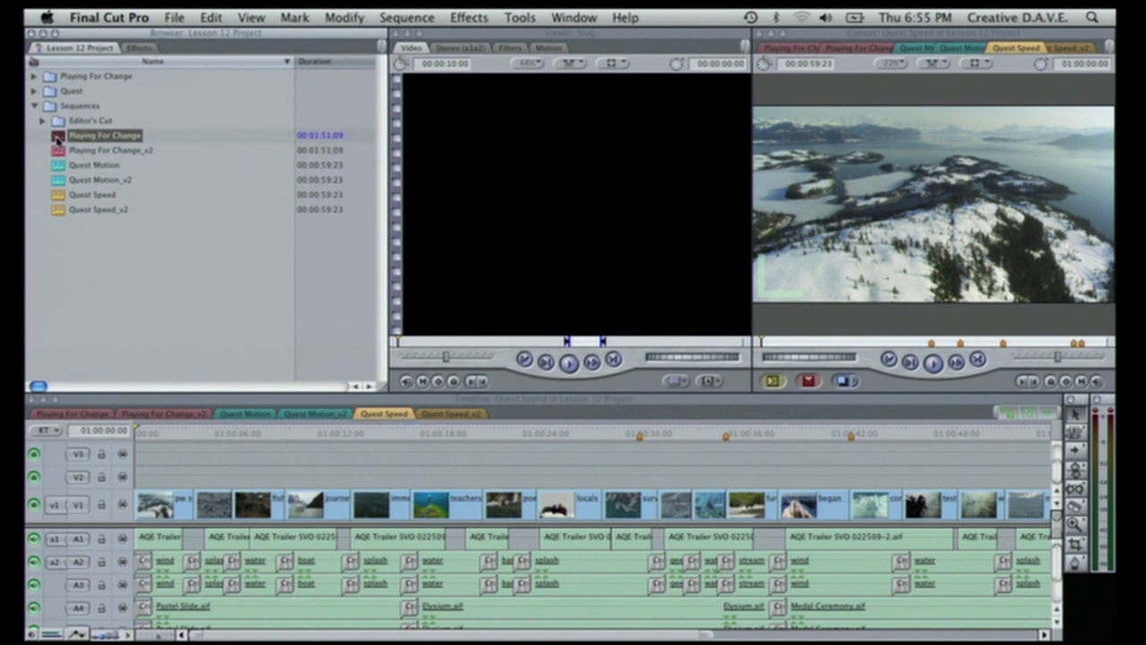
- Open Share for the Playing For Change sequence and remove the DVD and Apple TV outputs
right_click(57, 139)
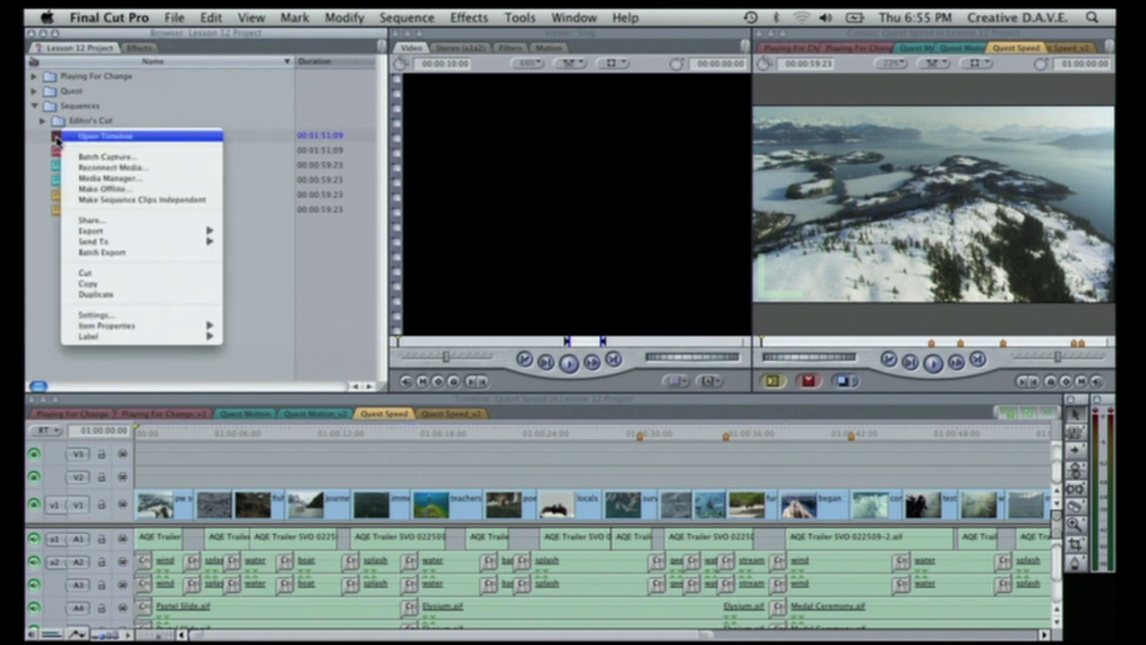
click(94, 220)
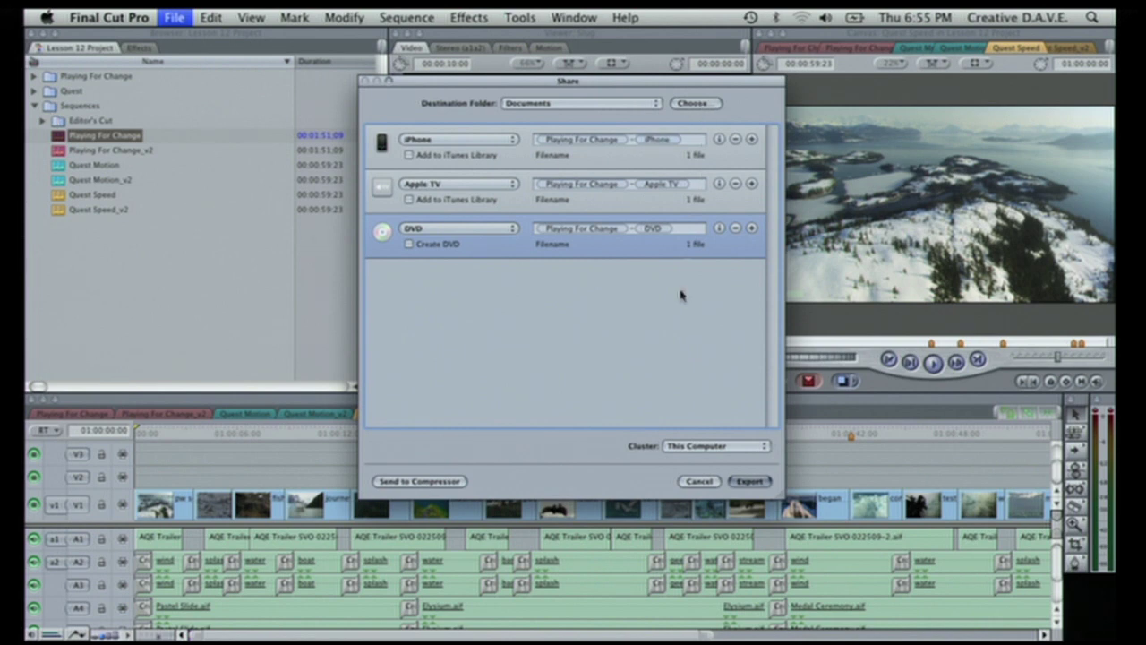
click(735, 229)
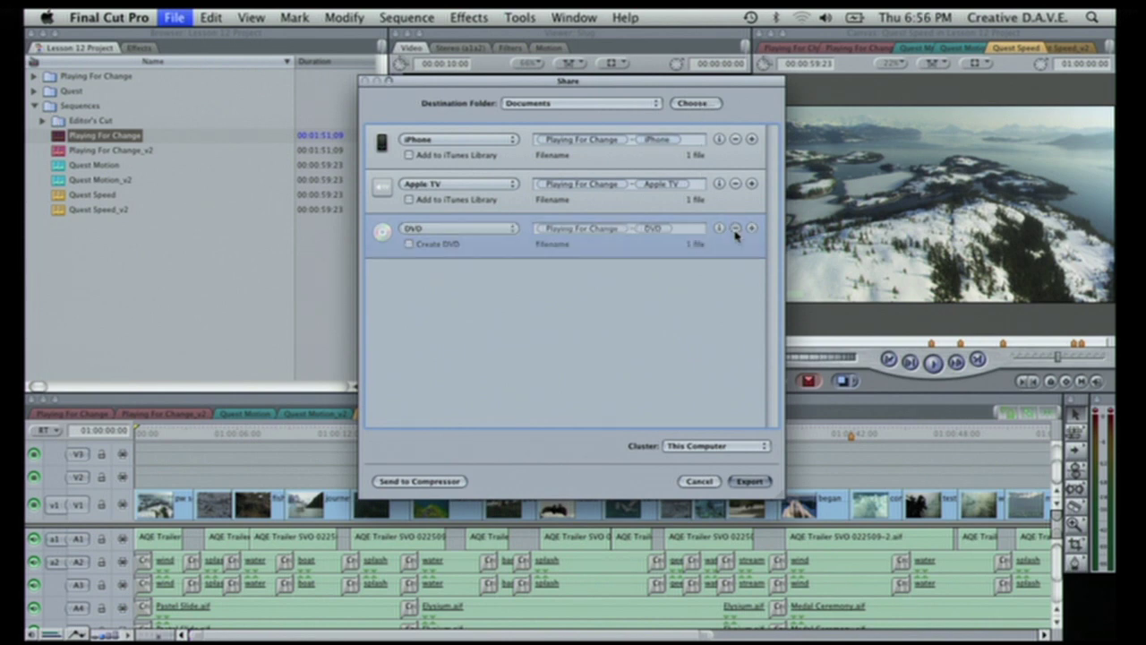
click(735, 183)
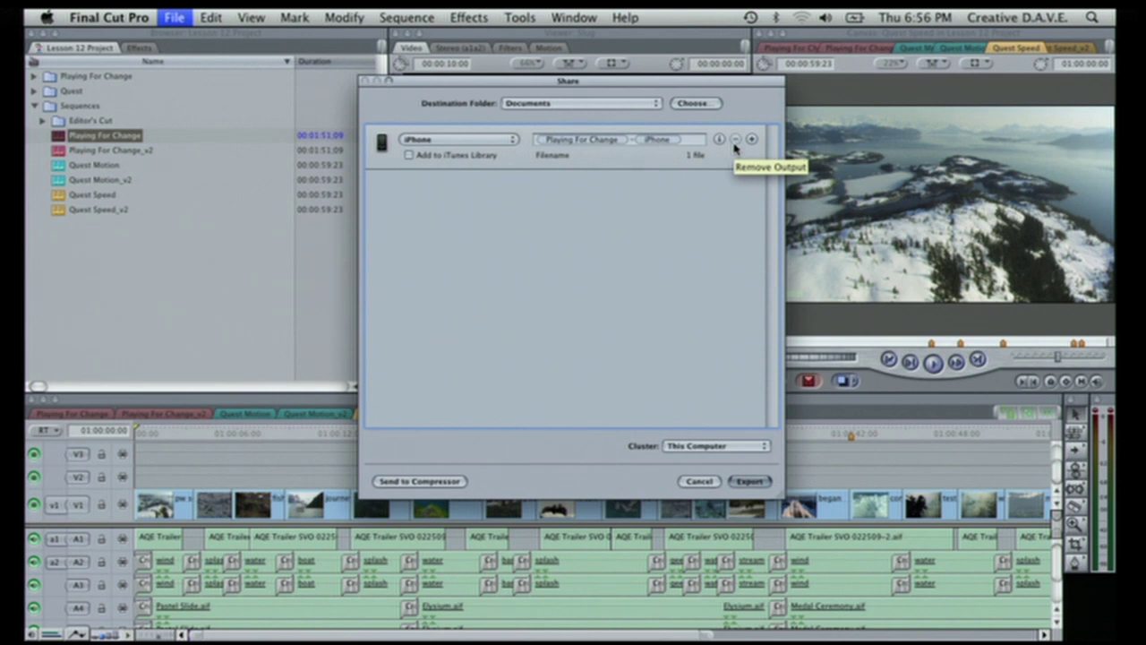
click(511, 141)
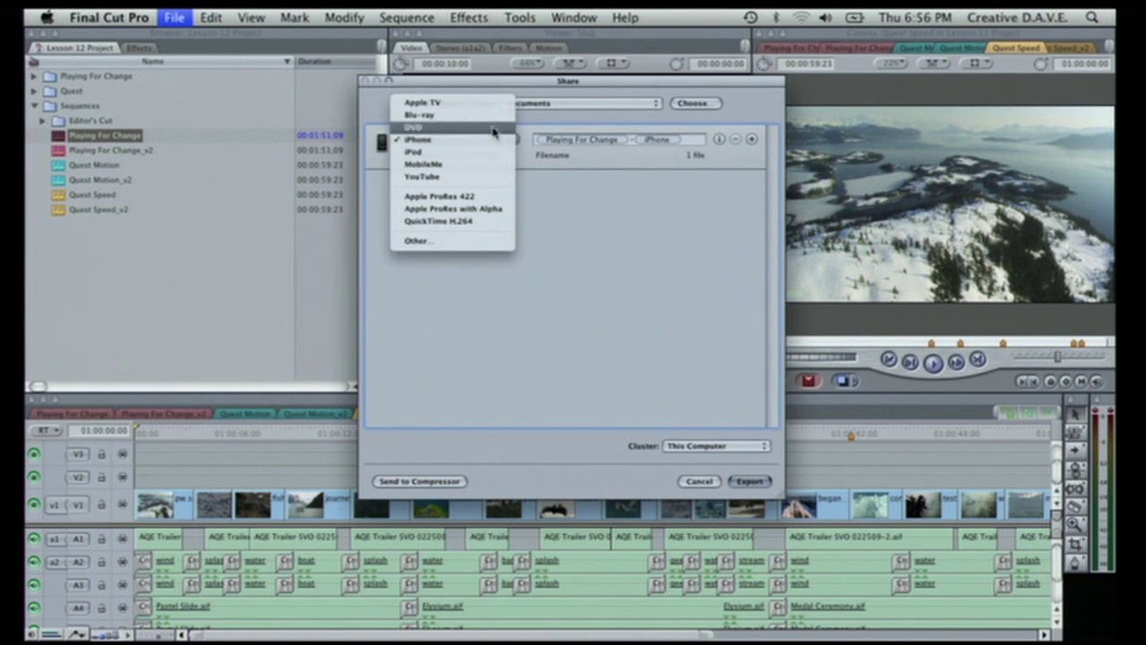
- Change the output to DVD with Create DVD on, view its disc settings, and add an output
click(492, 128)
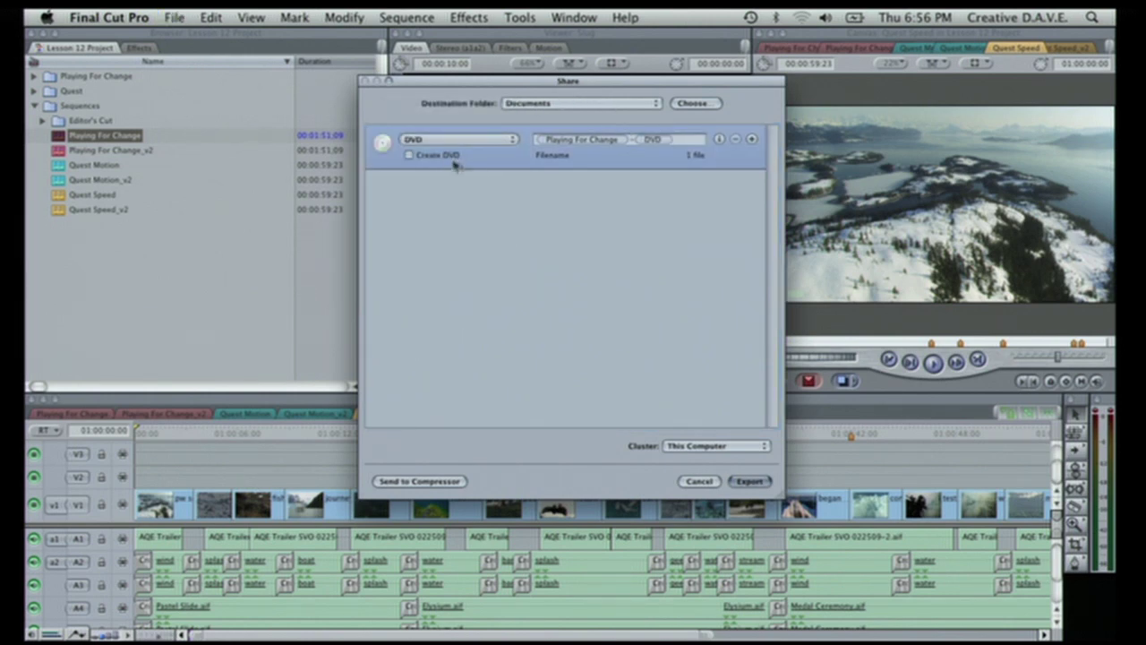
click(408, 156)
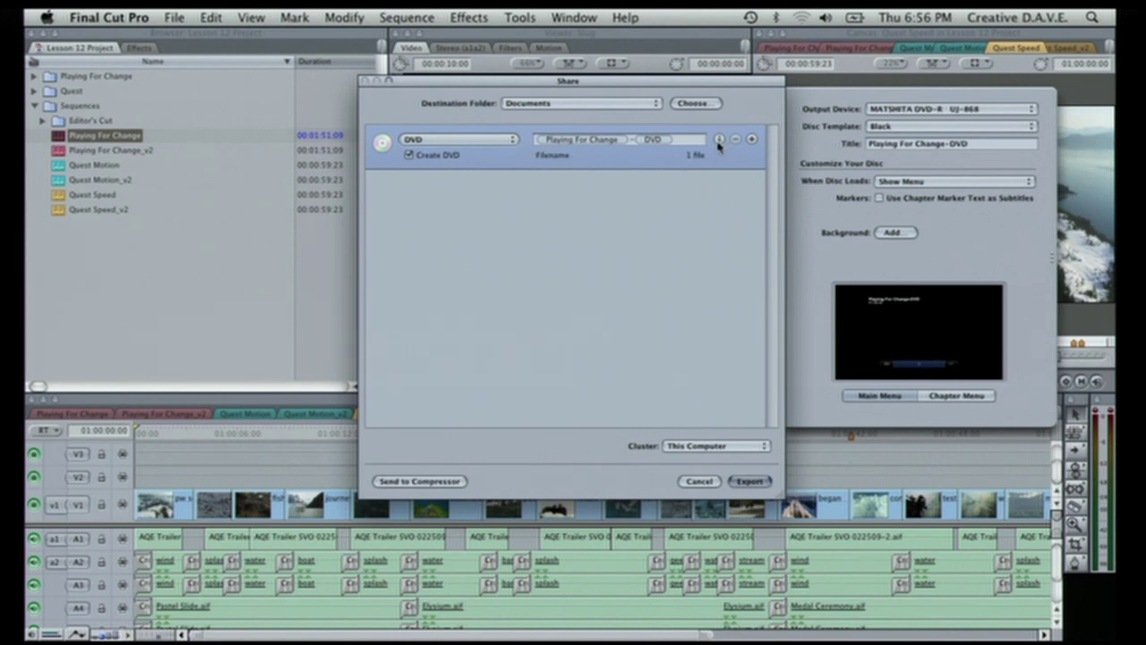
click(717, 141)
click(752, 140)
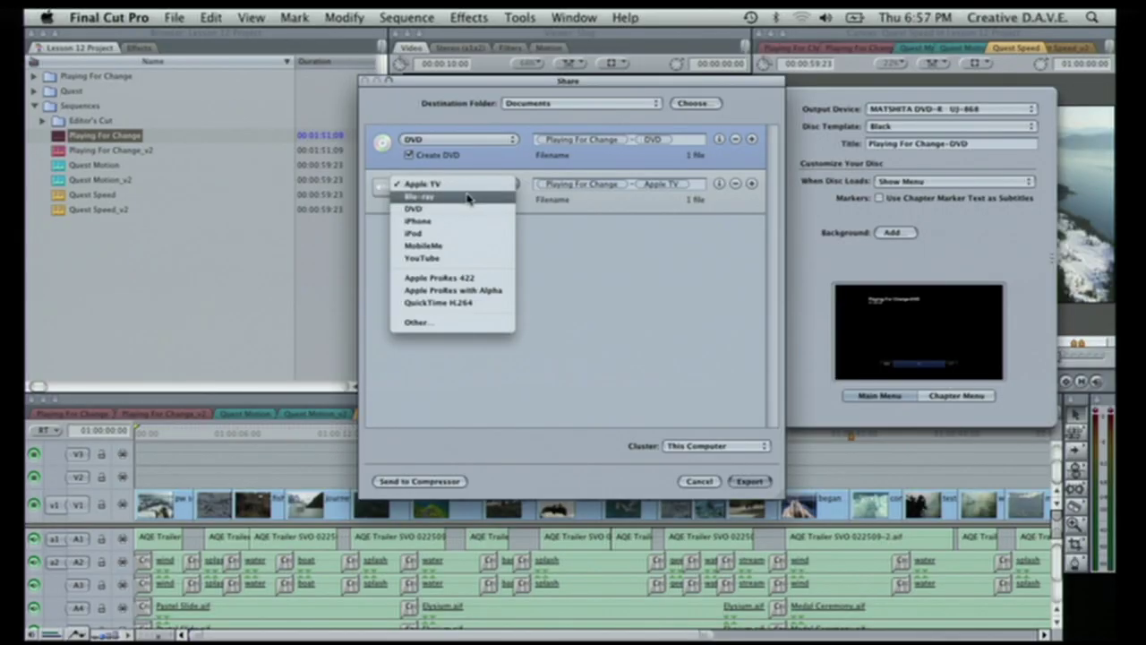
- Try Blu-ray and MobileMe for the second output, settling on YouTube with Publish to YouTube on
click(469, 196)
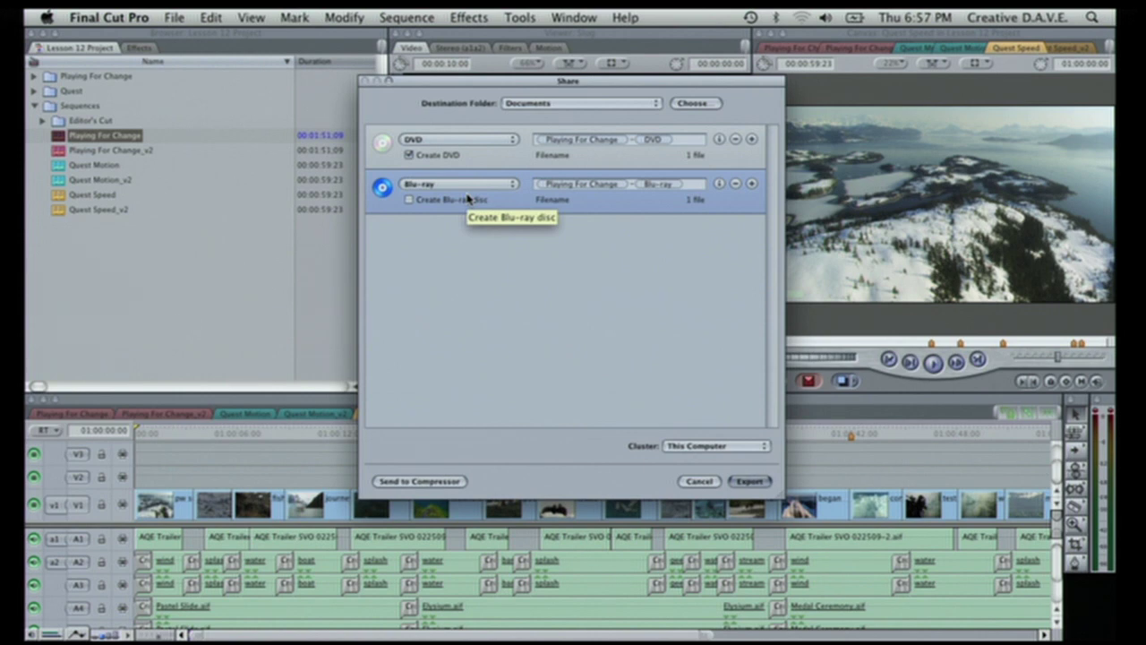
click(410, 200)
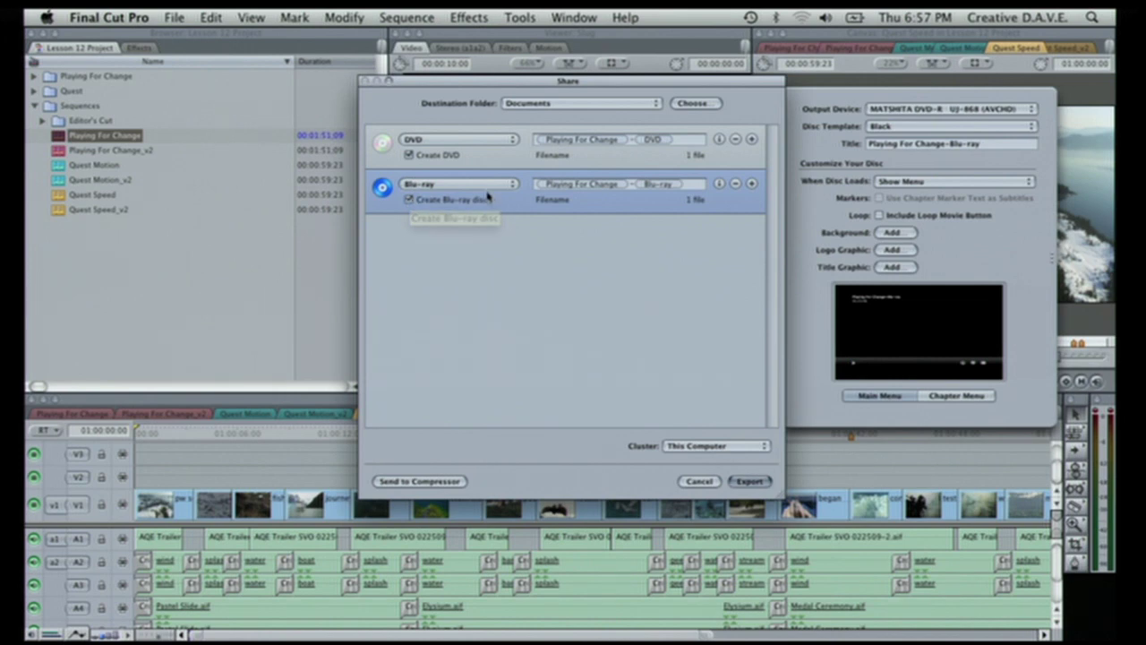
click(484, 185)
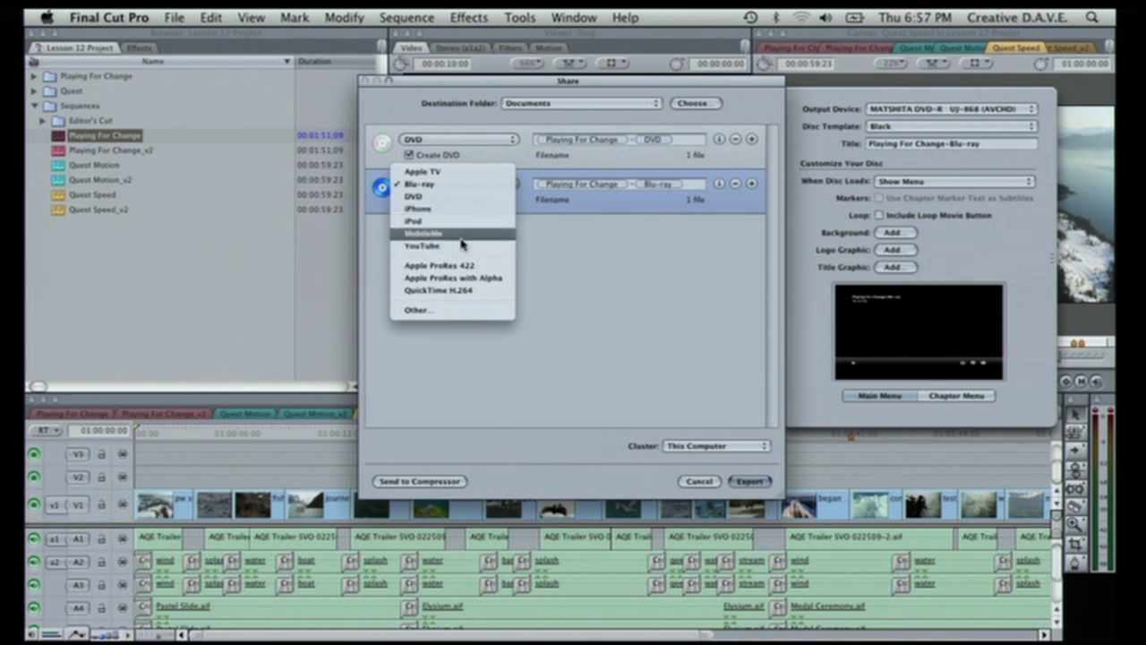
click(462, 234)
click(447, 188)
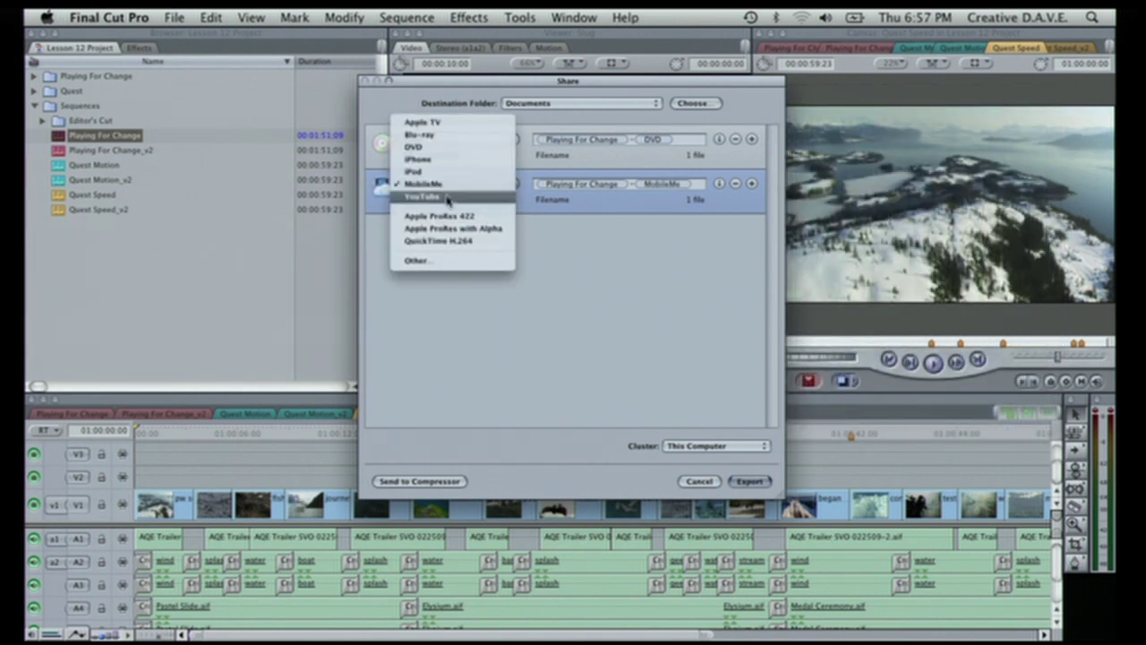
click(463, 196)
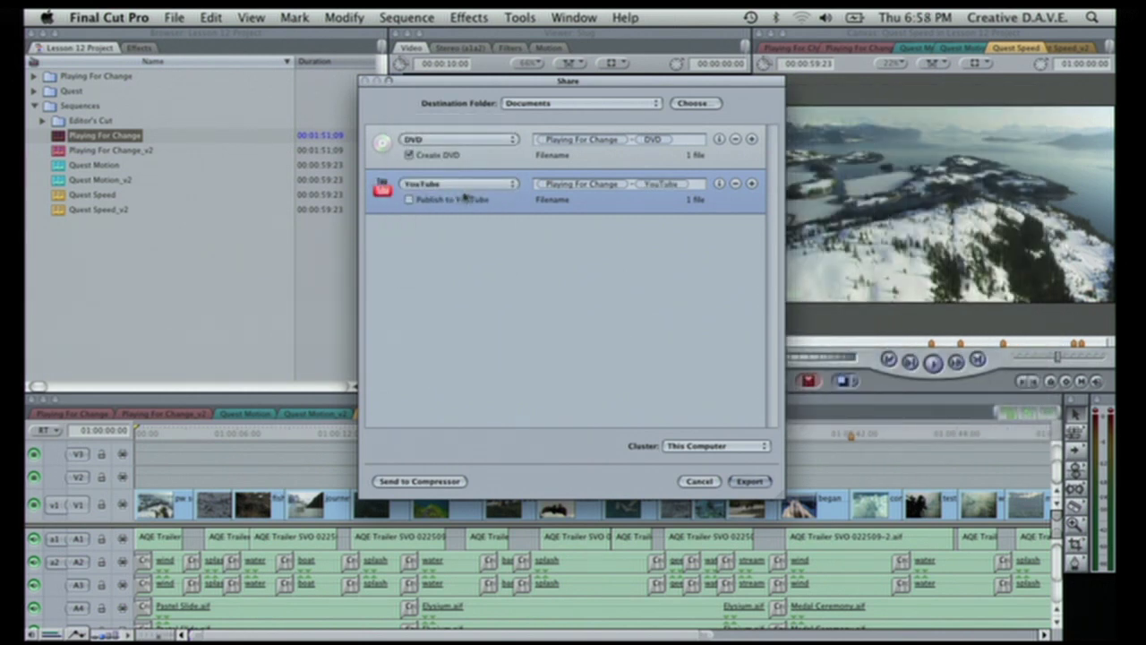
click(408, 200)
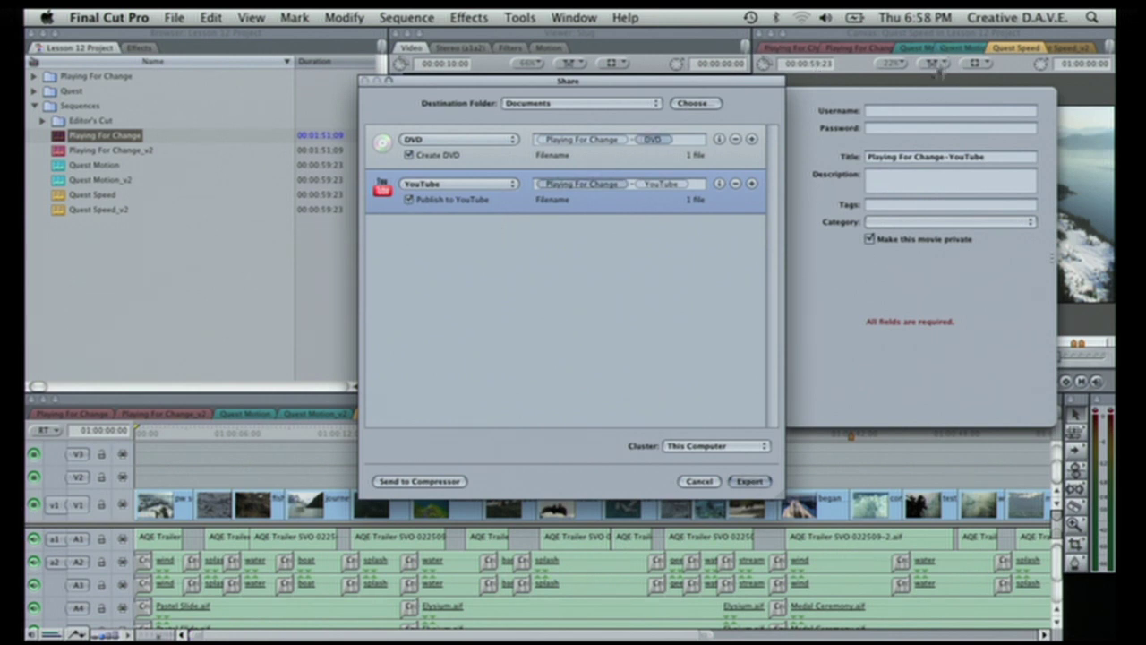
click(512, 184)
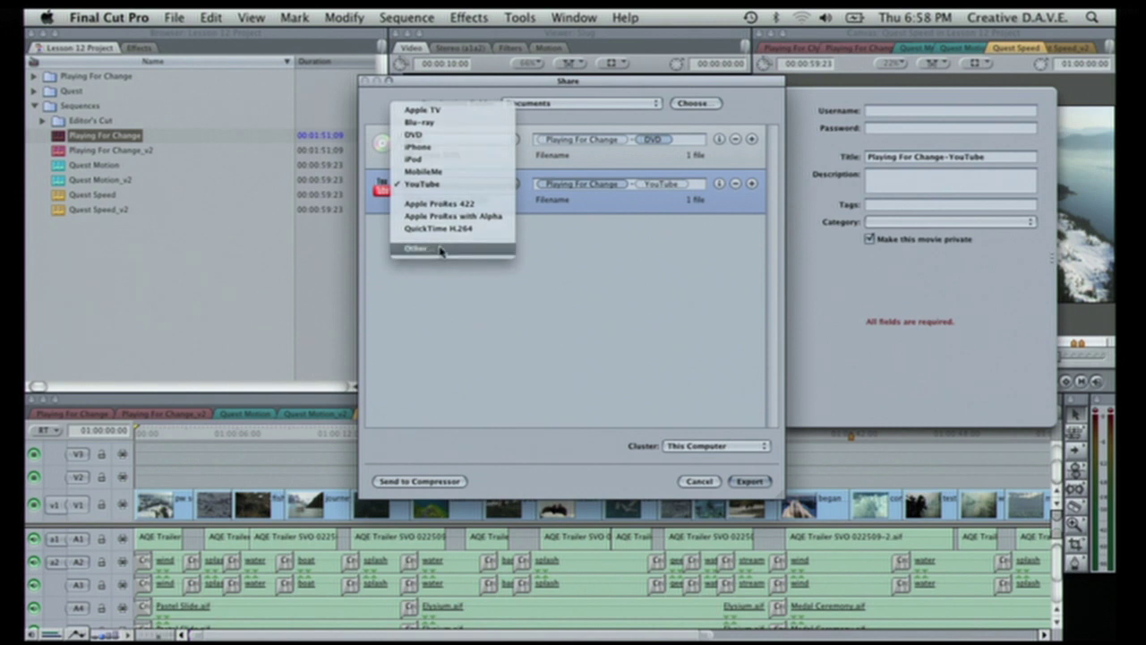
click(440, 248)
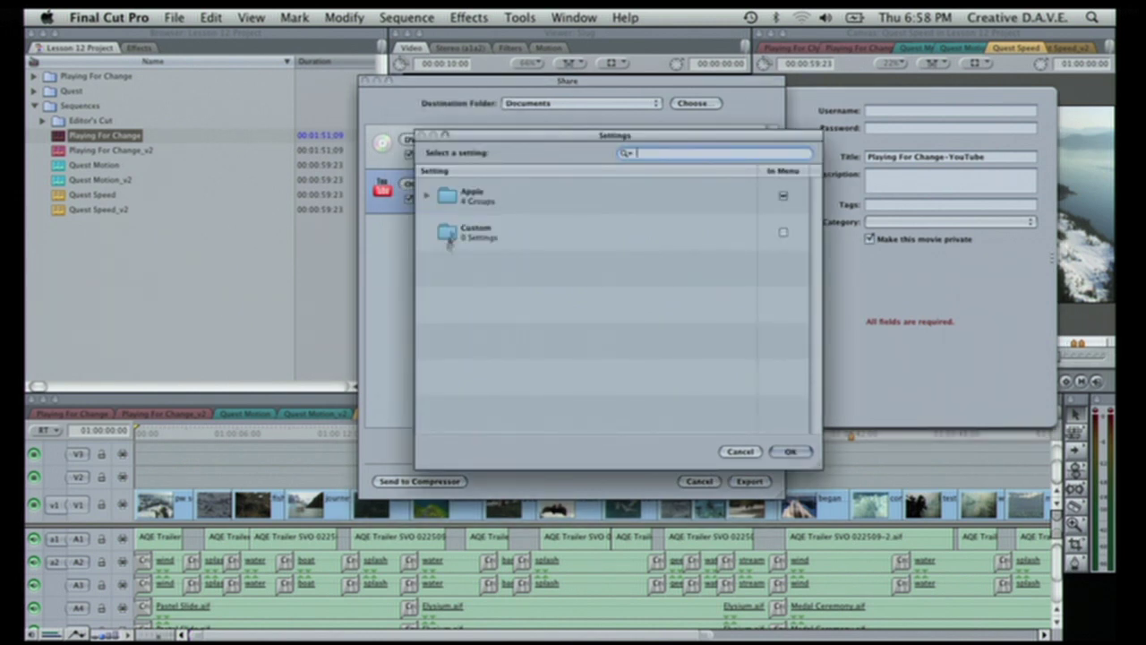
click(427, 197)
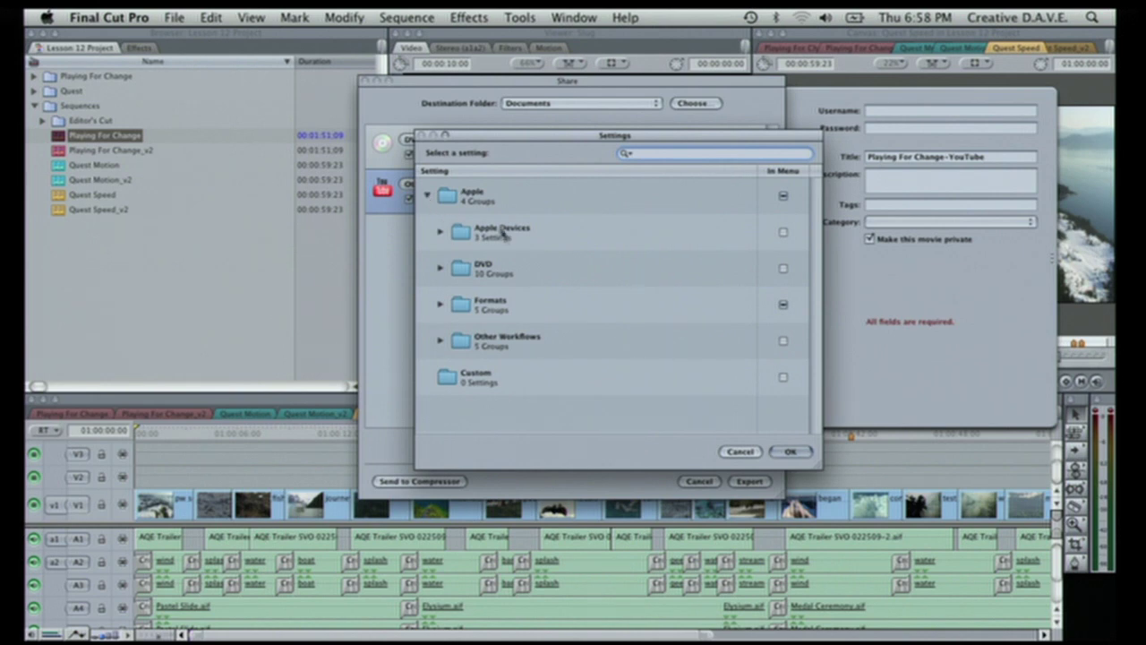
click(440, 232)
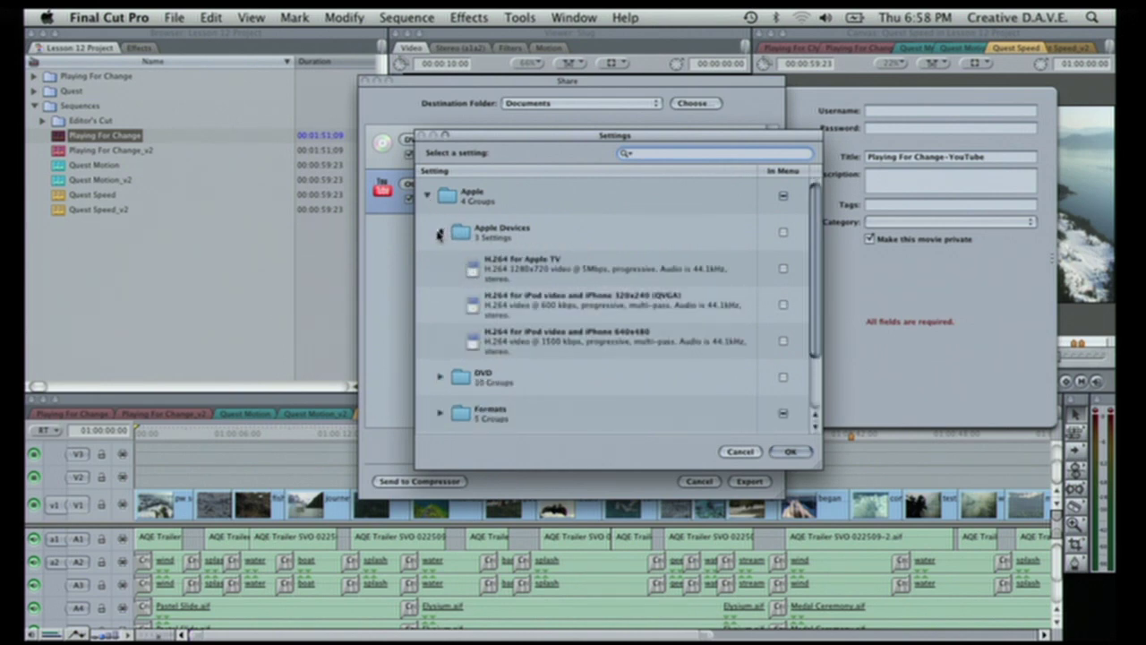
click(439, 232)
click(439, 272)
scroll(555, 282, down, 4)
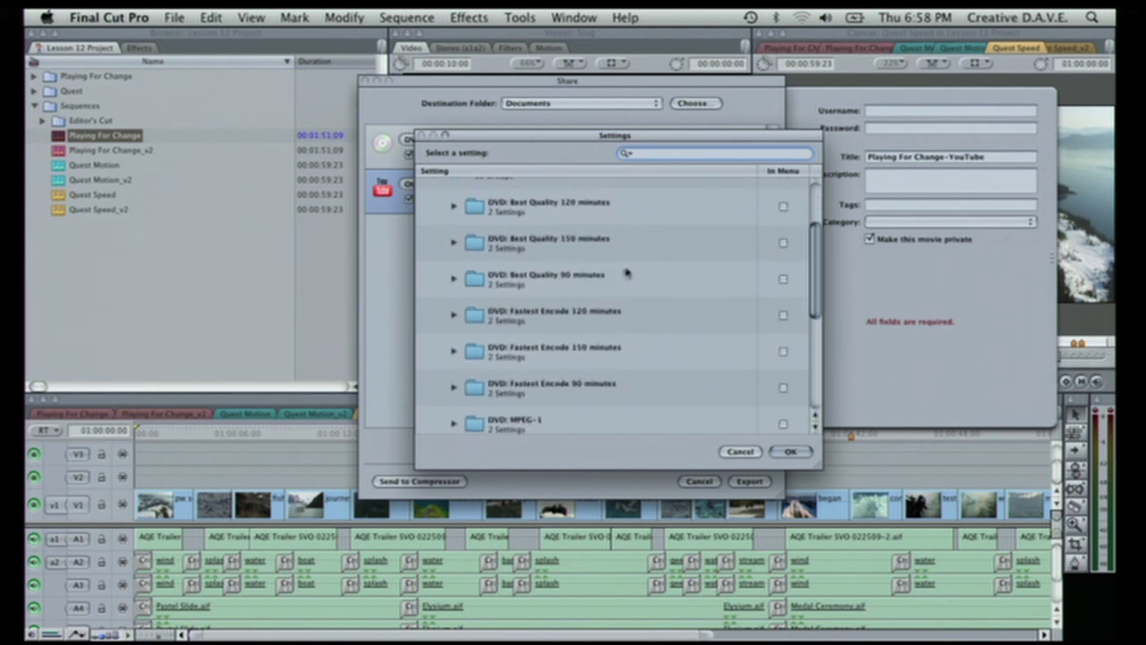
scroll(628, 273, down, 1)
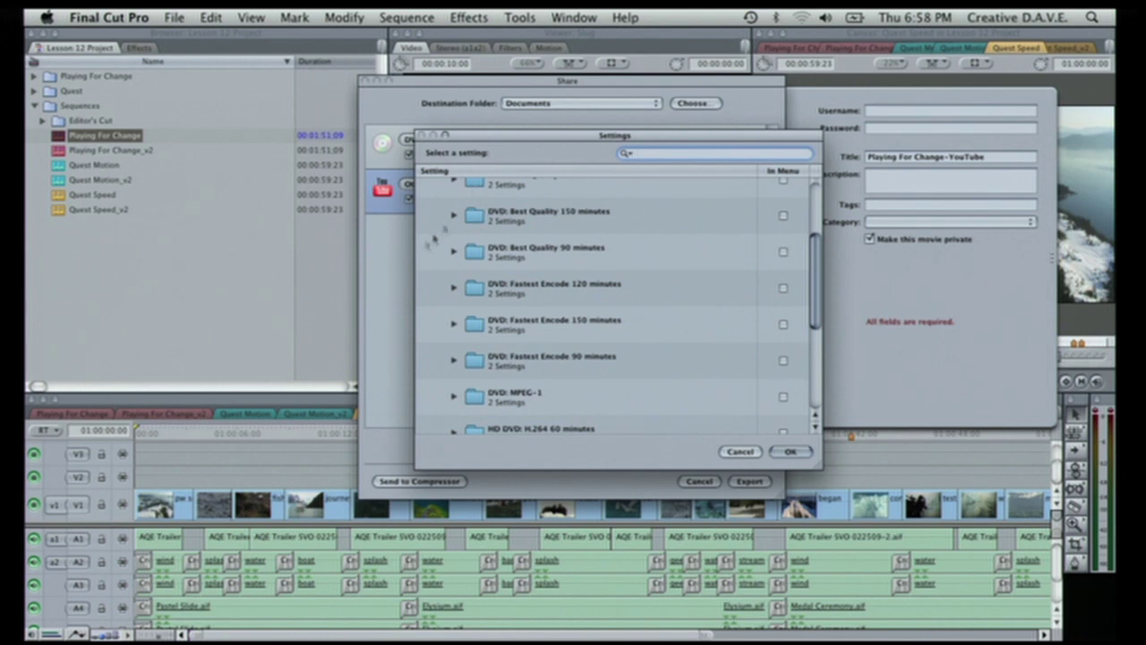
scroll(426, 234, up, 3)
click(440, 192)
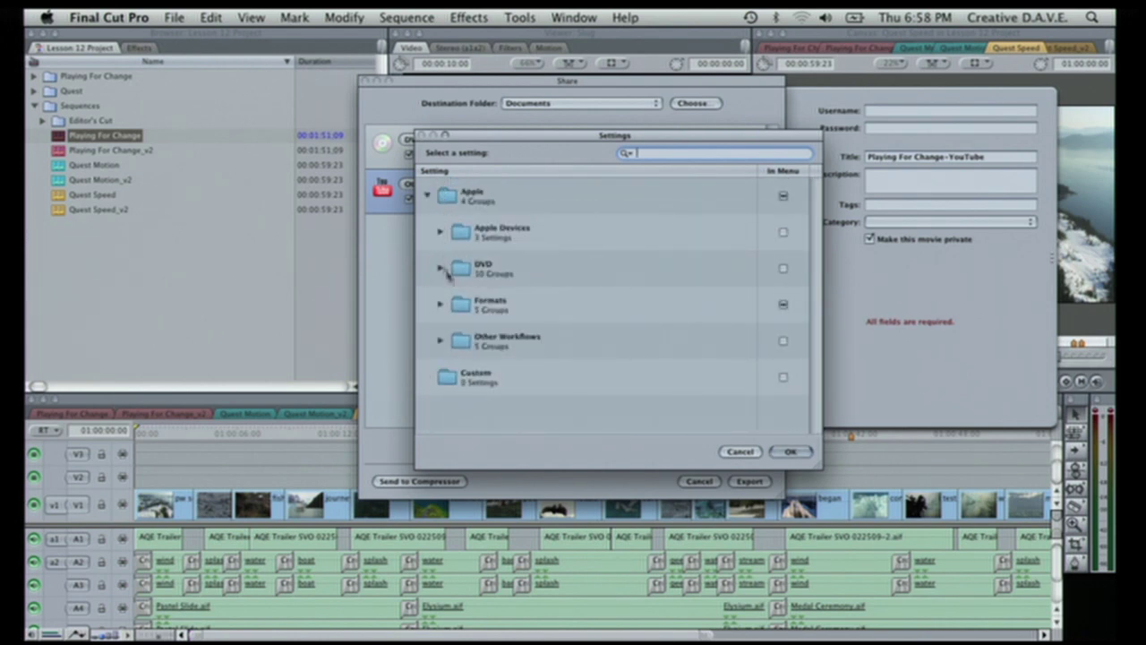
click(439, 306)
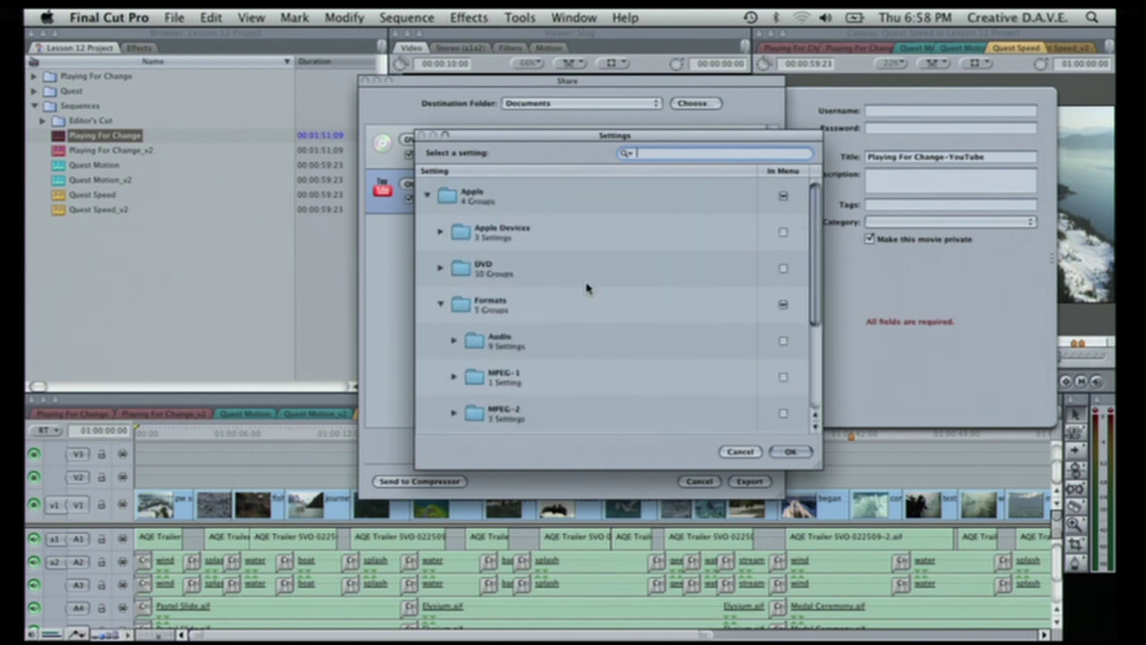
scroll(586, 287, down, 5)
scroll(587, 287, up, 1)
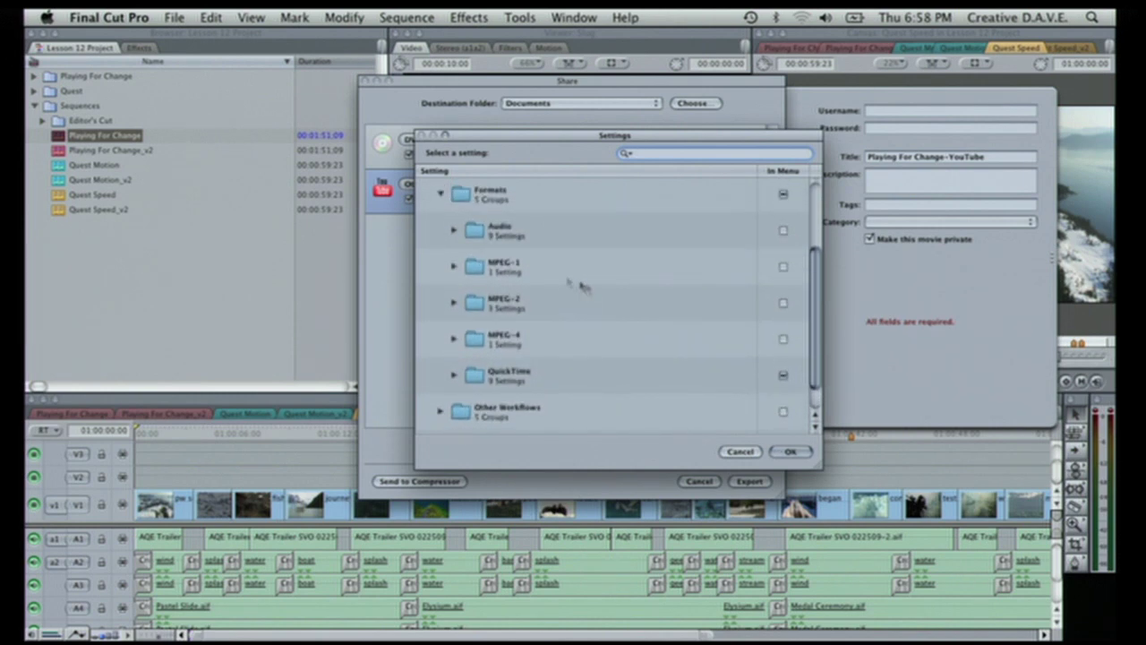
click(440, 196)
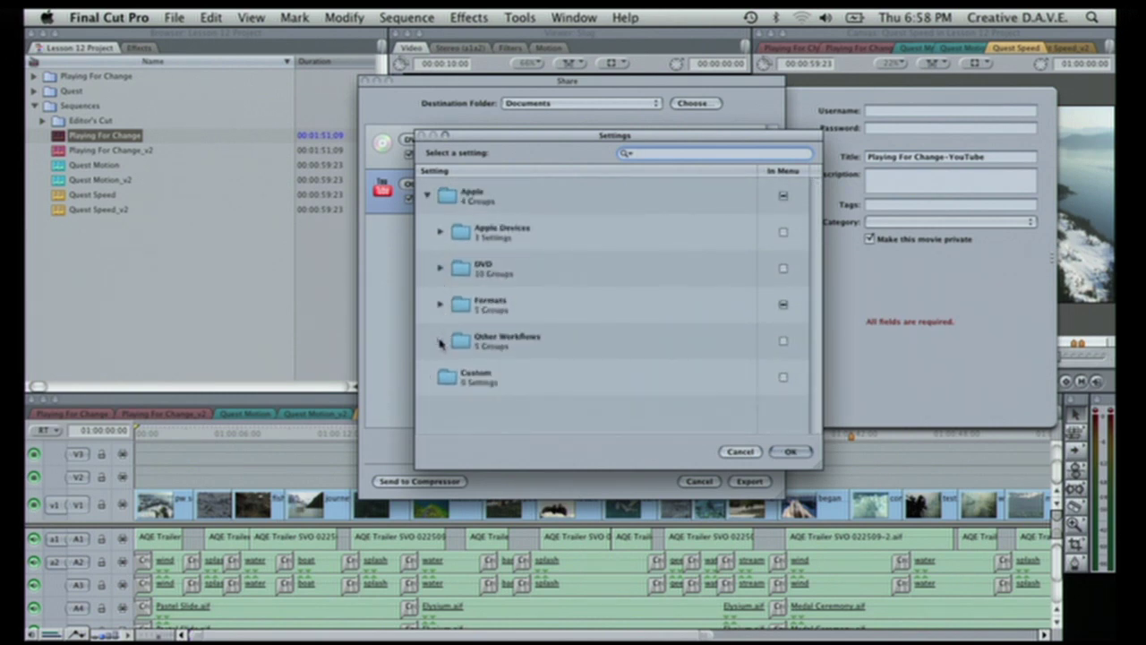
click(439, 345)
scroll(594, 317, down, 4)
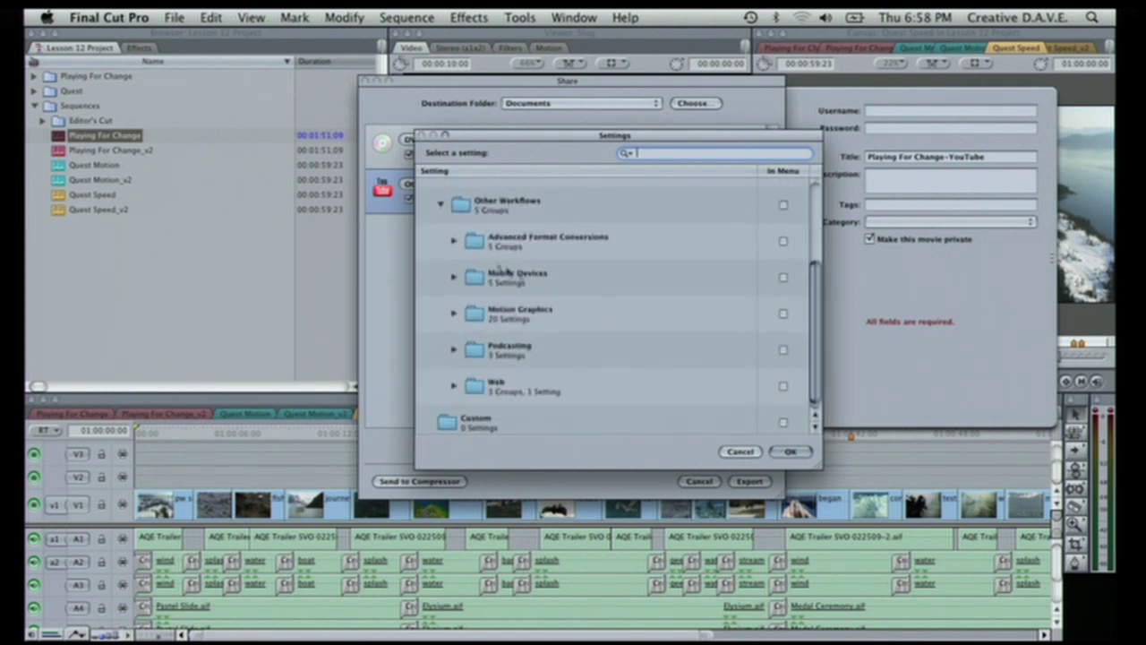
click(454, 243)
scroll(665, 335, down, 3)
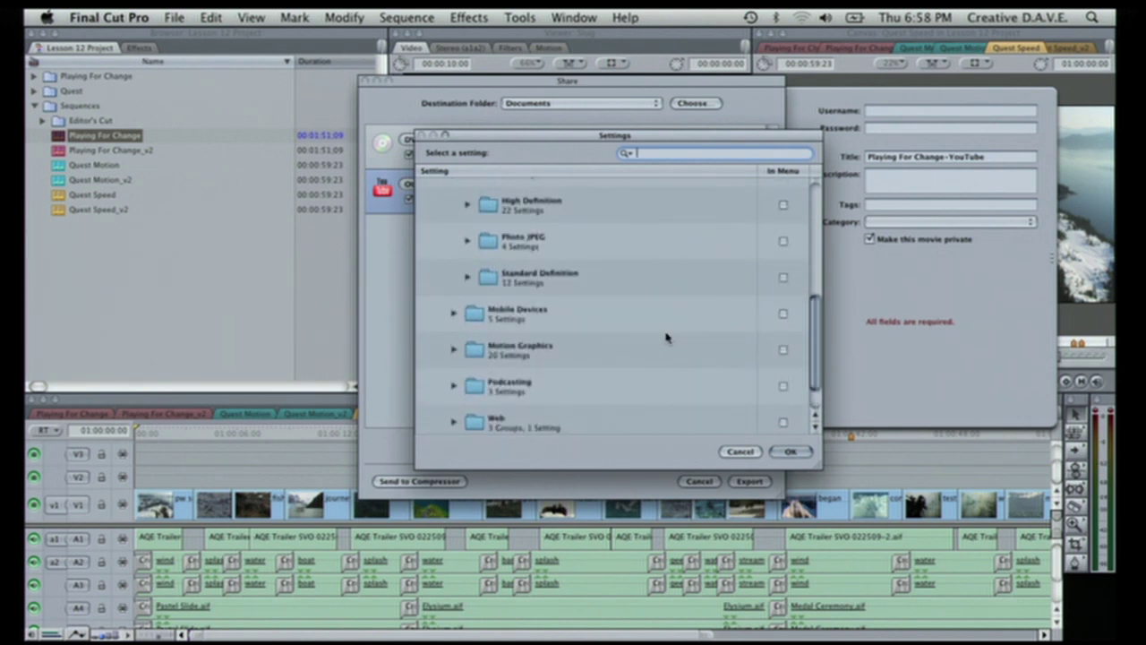
click(467, 308)
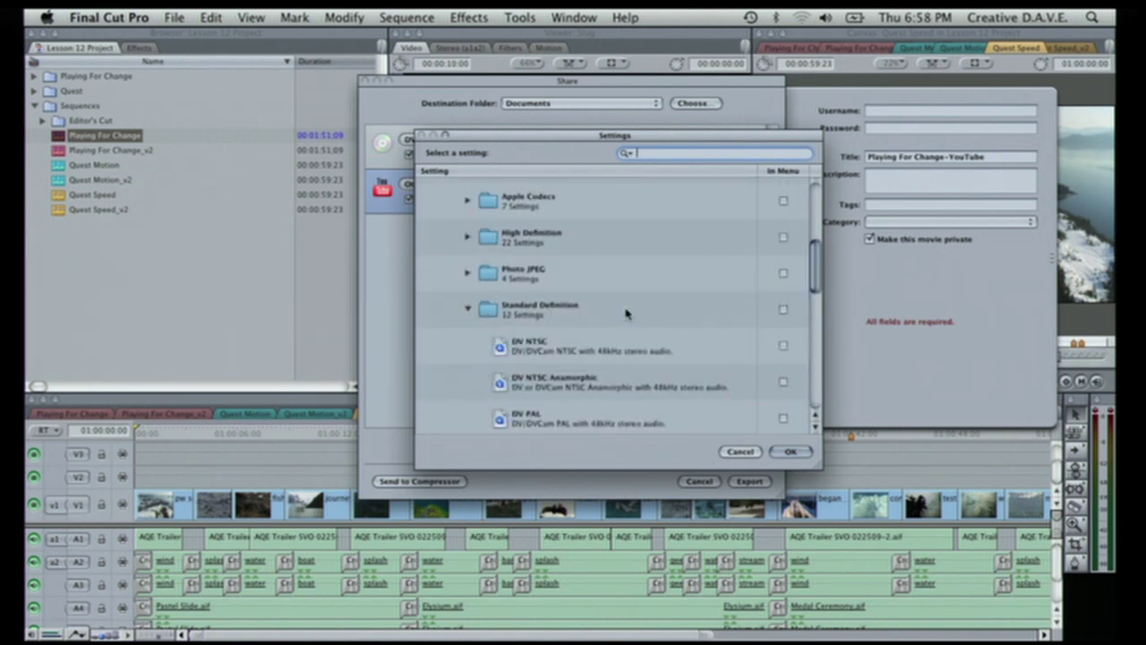
scroll(626, 313, down, 3)
scroll(626, 312, up, 10)
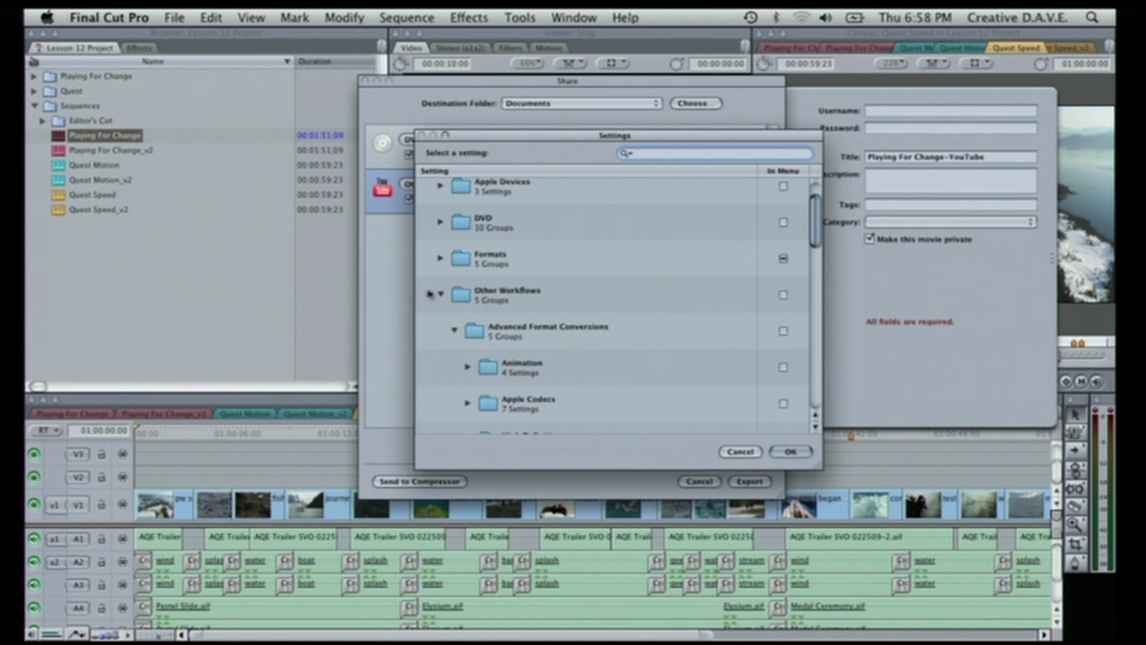
click(440, 298)
click(740, 451)
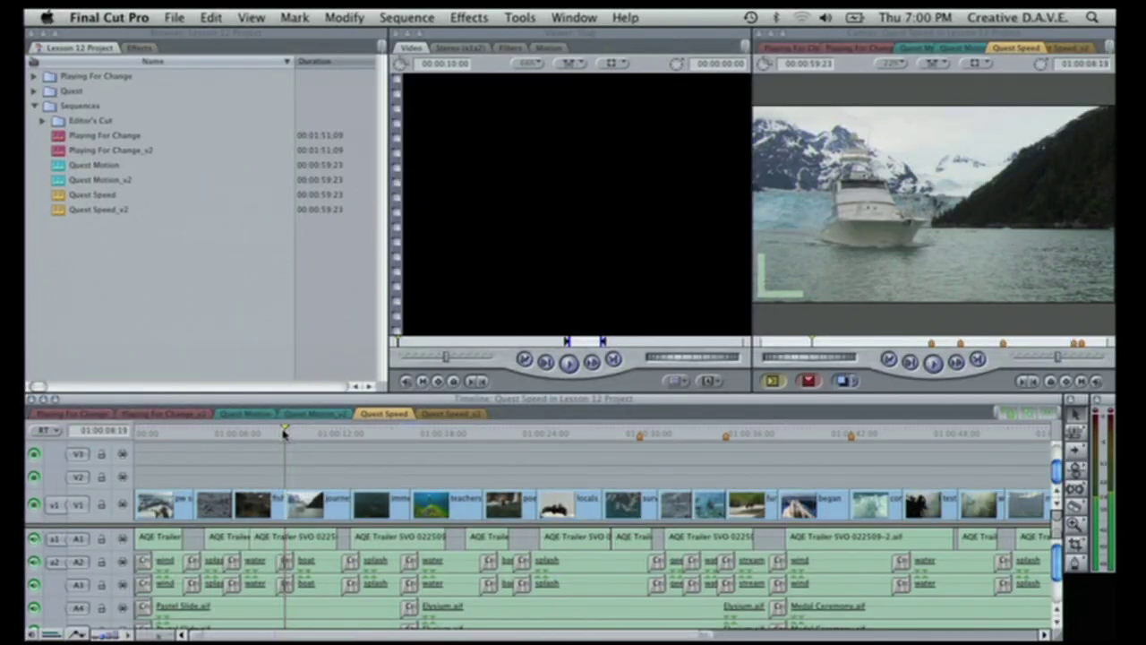
- Play Quest Speed from the boat shot, return the playhead, and fit the sequence in the timeline
key(space)
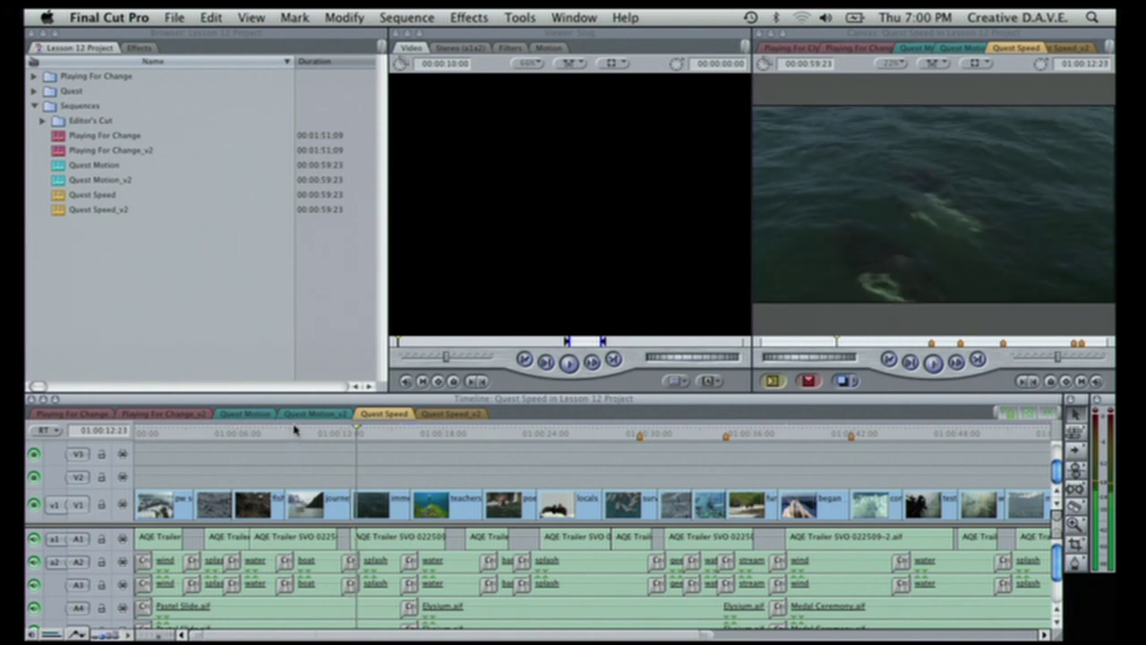
click(295, 431)
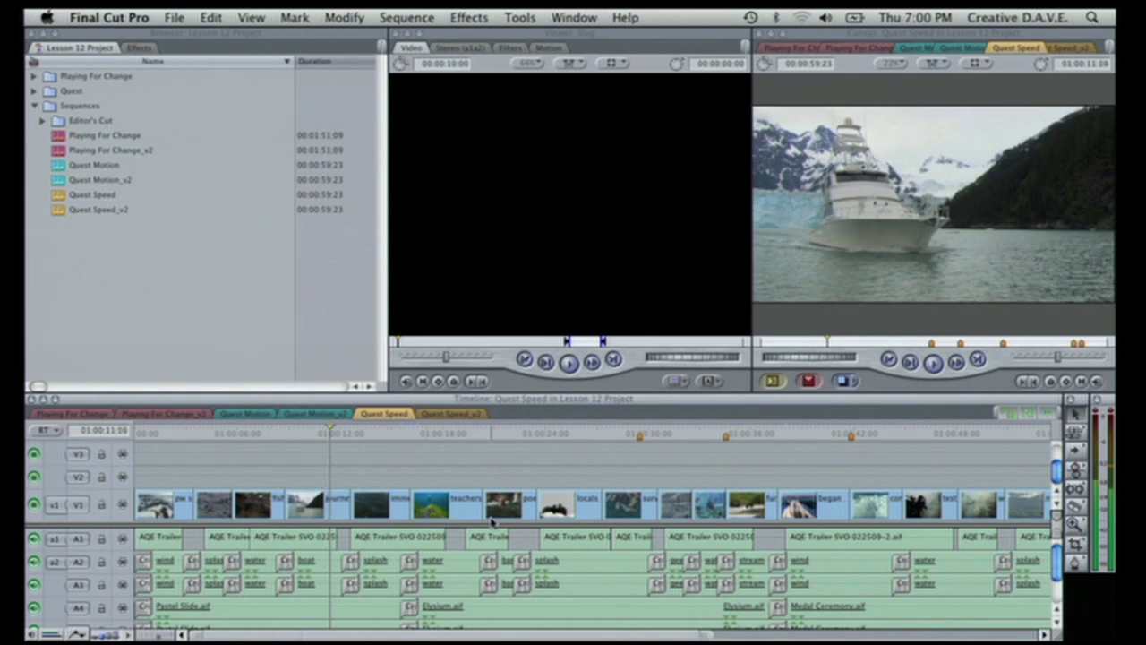
key(shift+z)
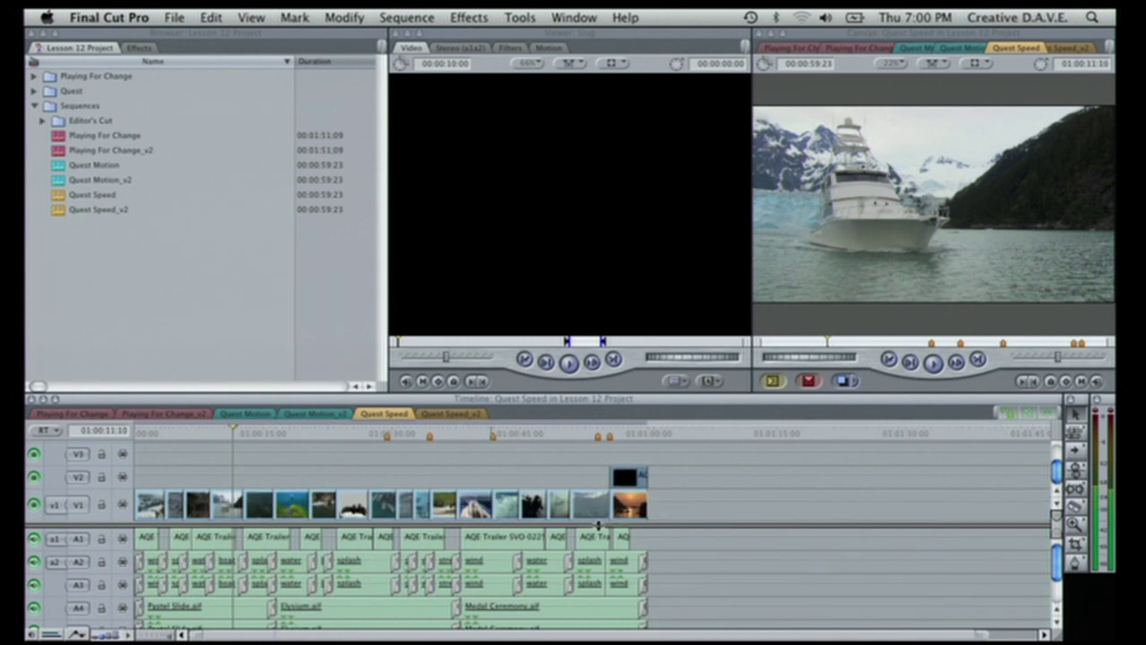
- Zoom the timeline in and open Modify > Change Speed for the journey clip at 100.00%
key(super+equal)
key(super+equal)
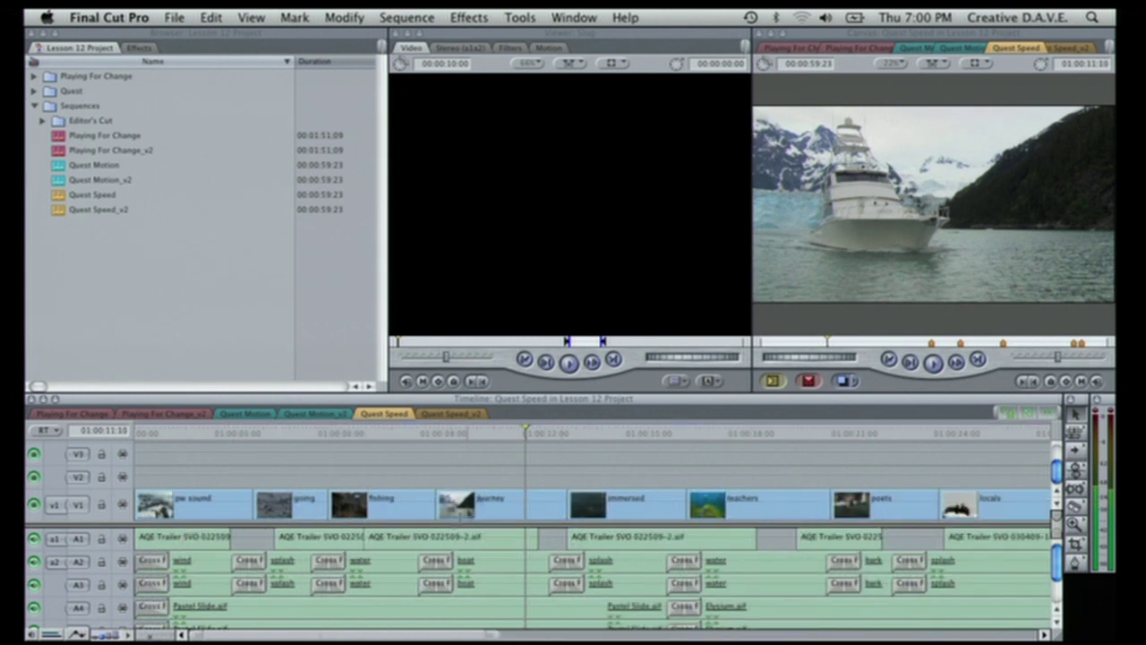
click(495, 502)
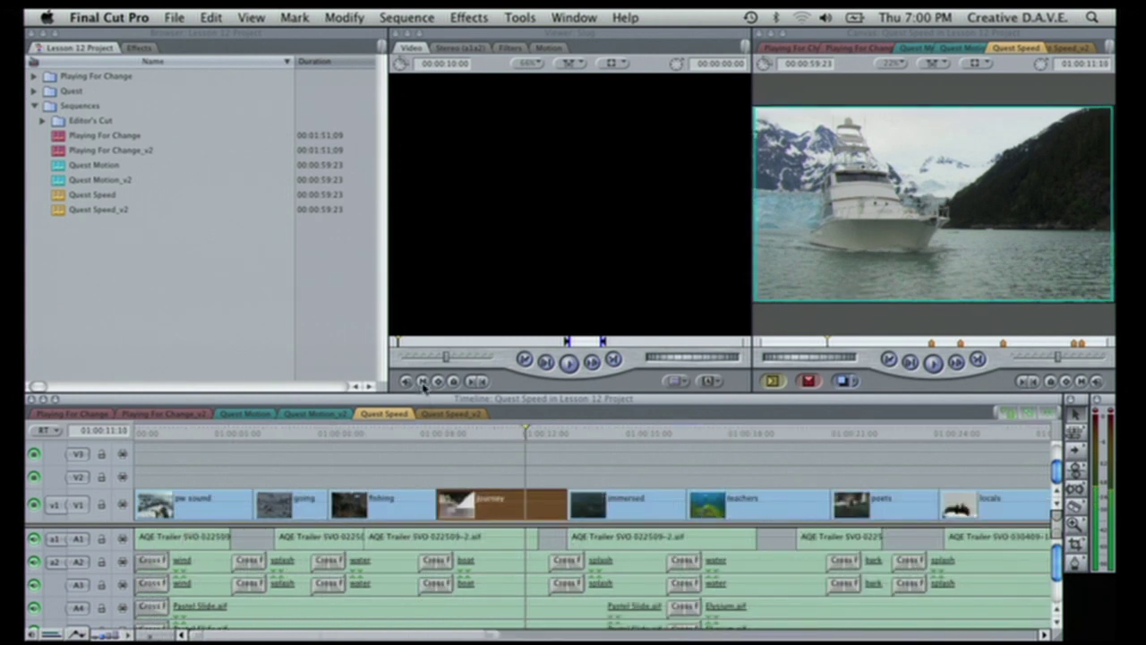
click(341, 18)
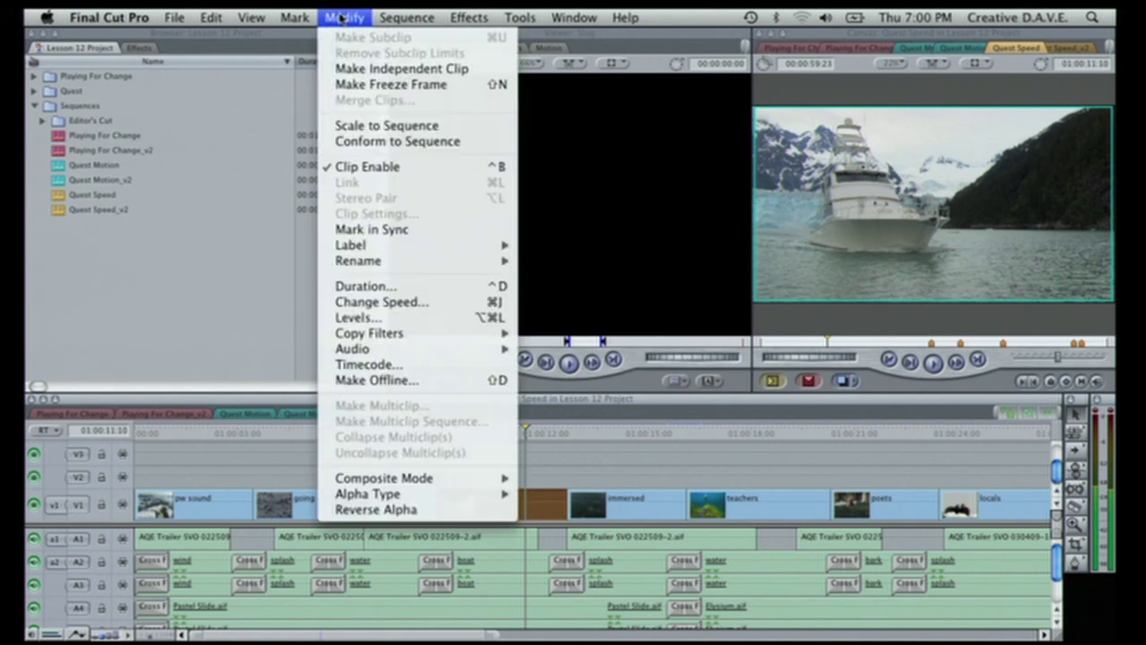
click(370, 302)
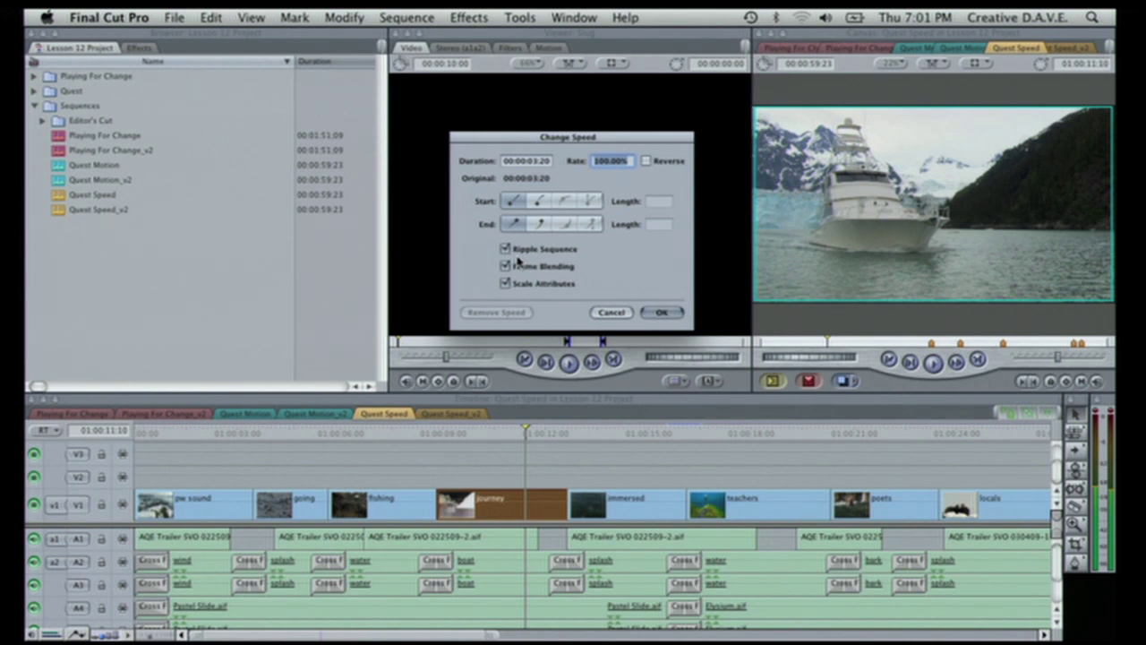
- Close Change Speed, retry a rate of 2, and dismiss the trim conflict warning
click(662, 312)
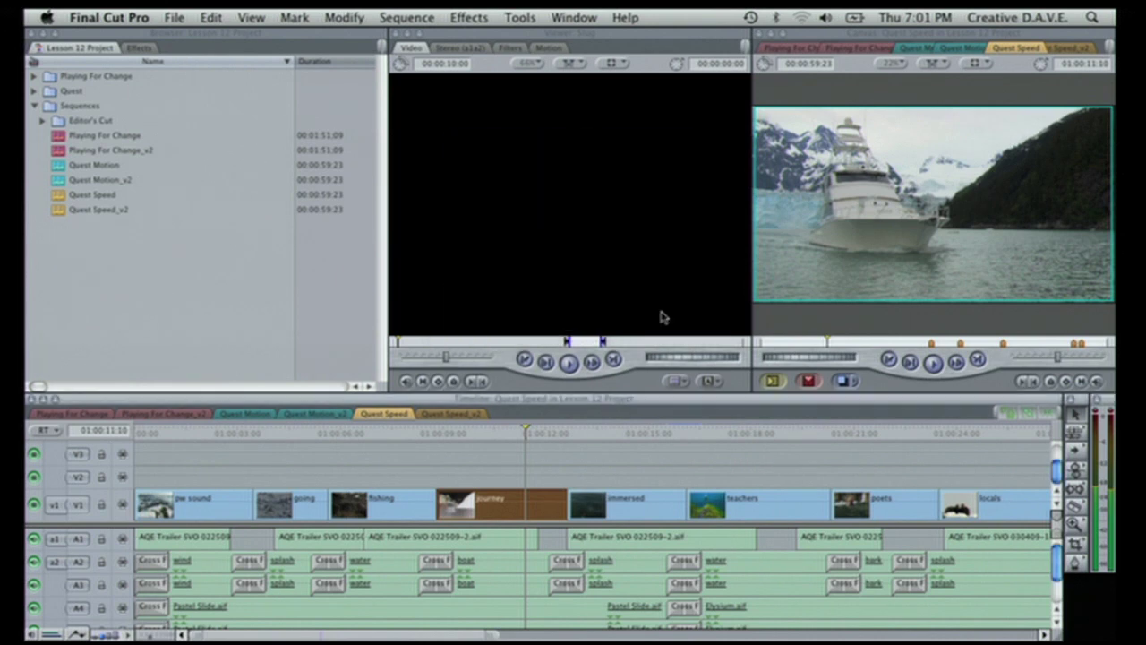
key(super+j)
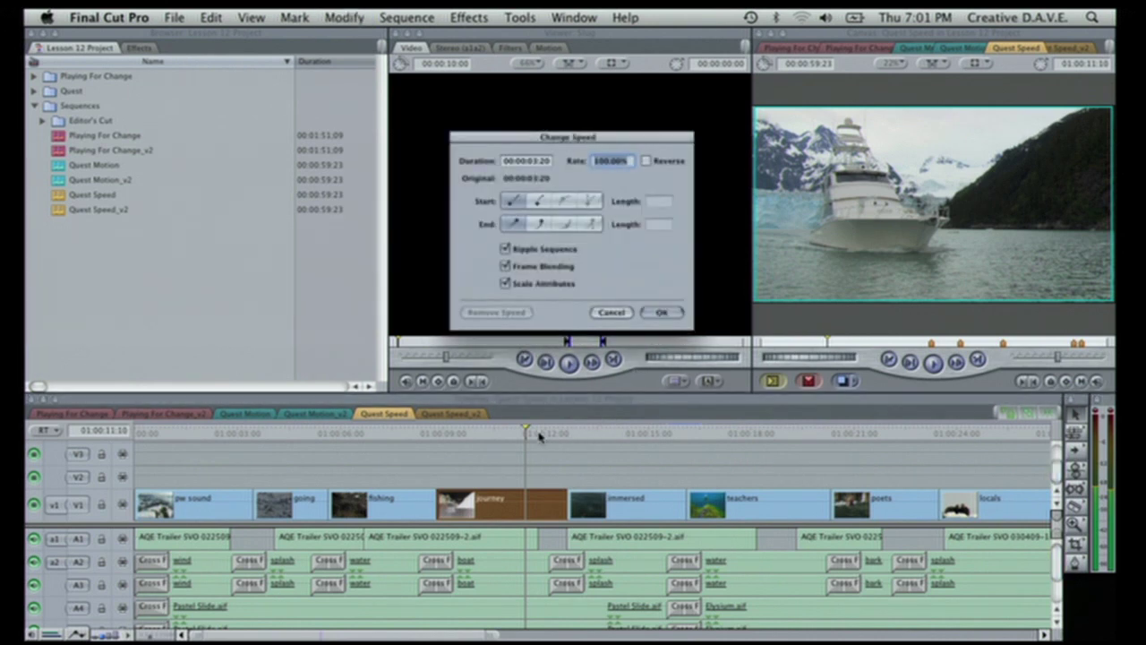
text(200)
key(Return)
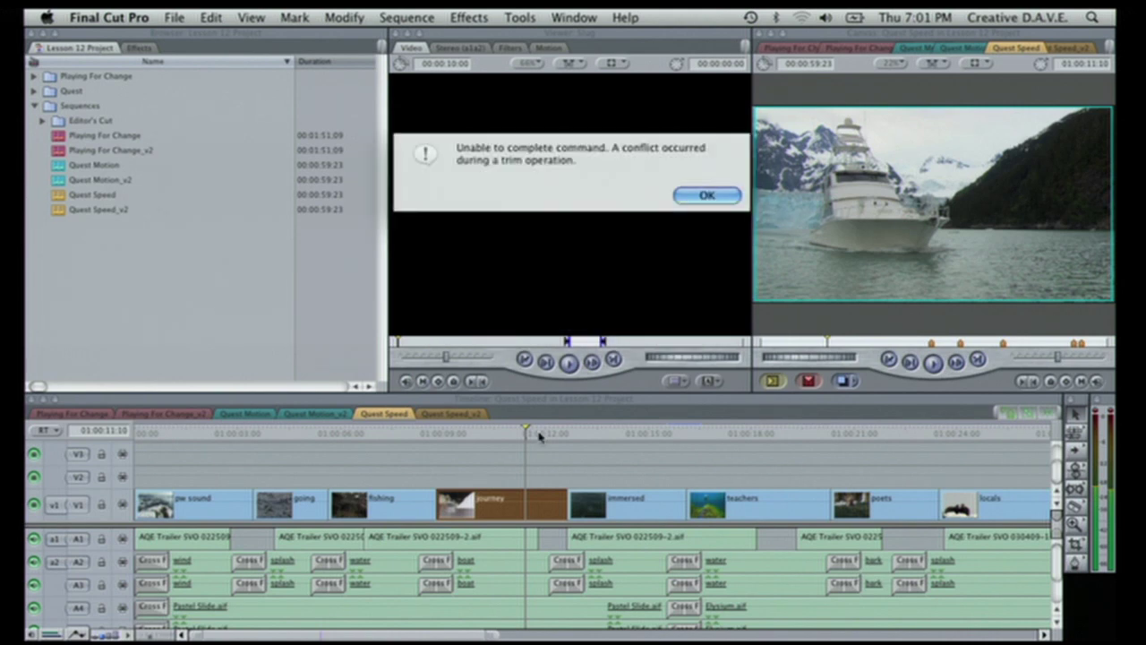
click(708, 198)
click(458, 471)
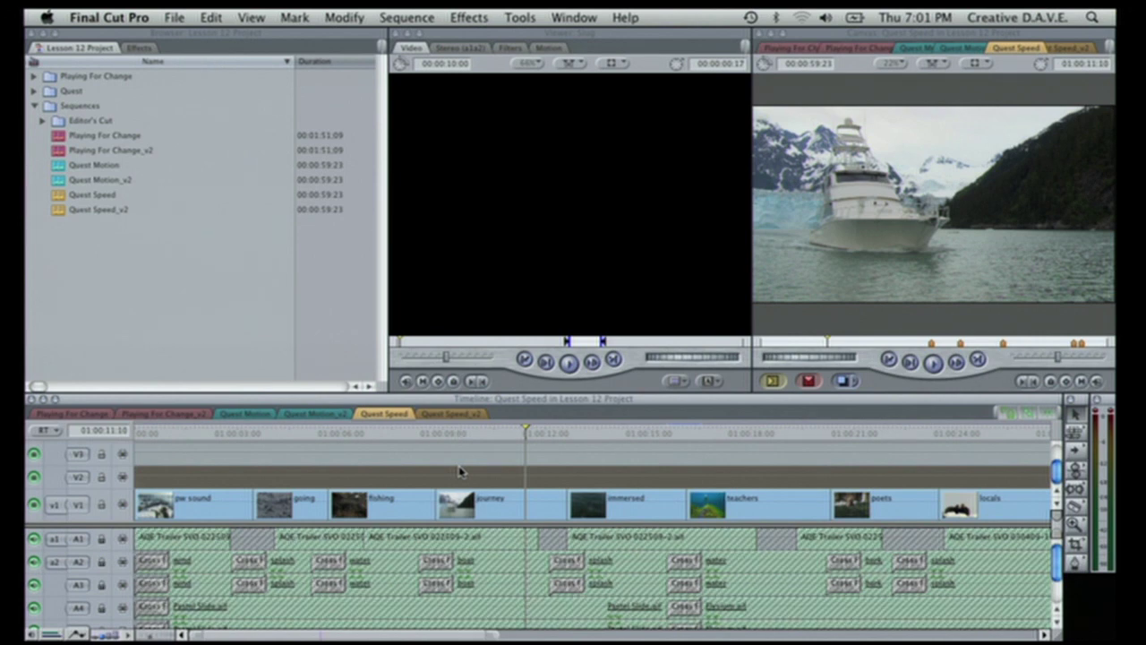
- Set the journey clip's speed to 200% and move the playhead to its start
click(520, 503)
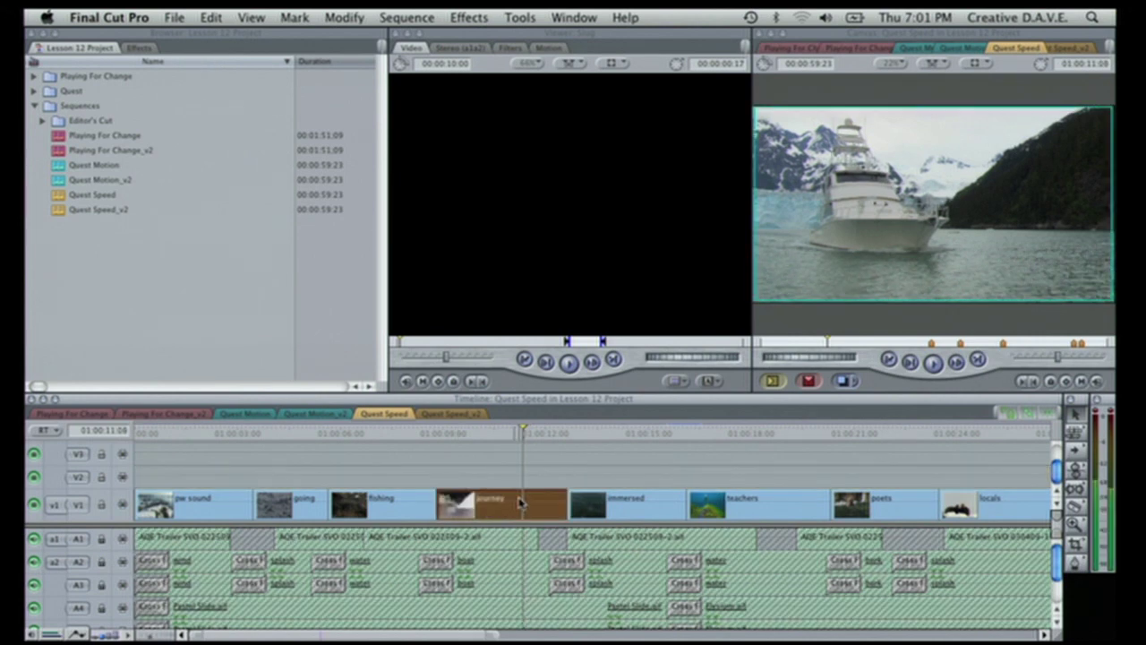
key(super+j)
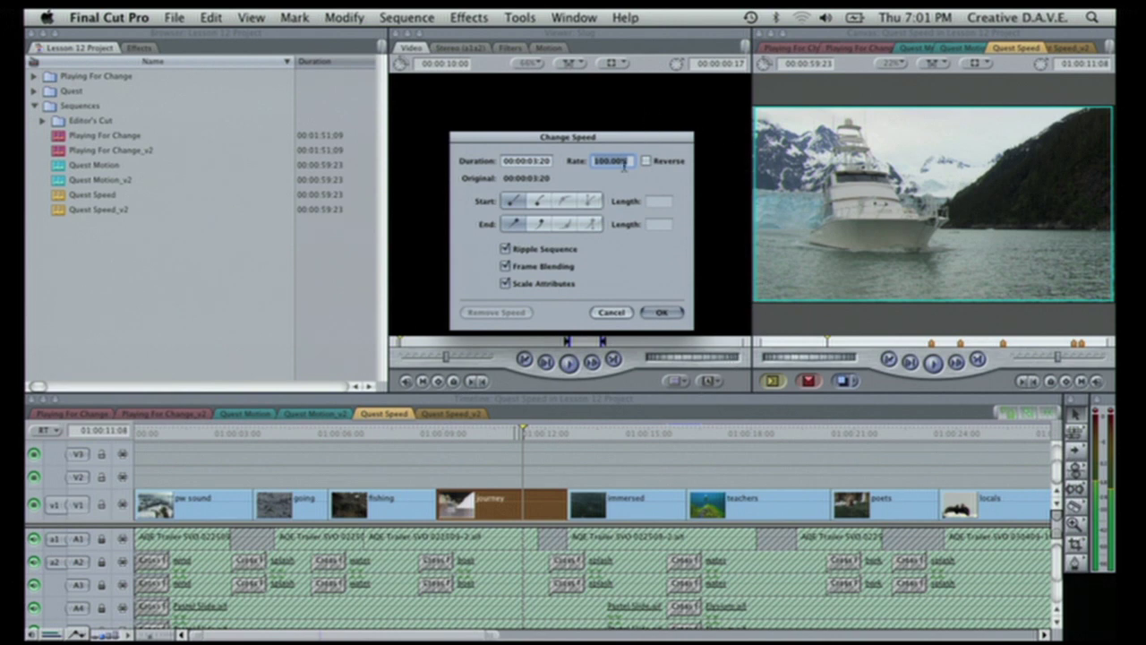
text(200)
key(Return)
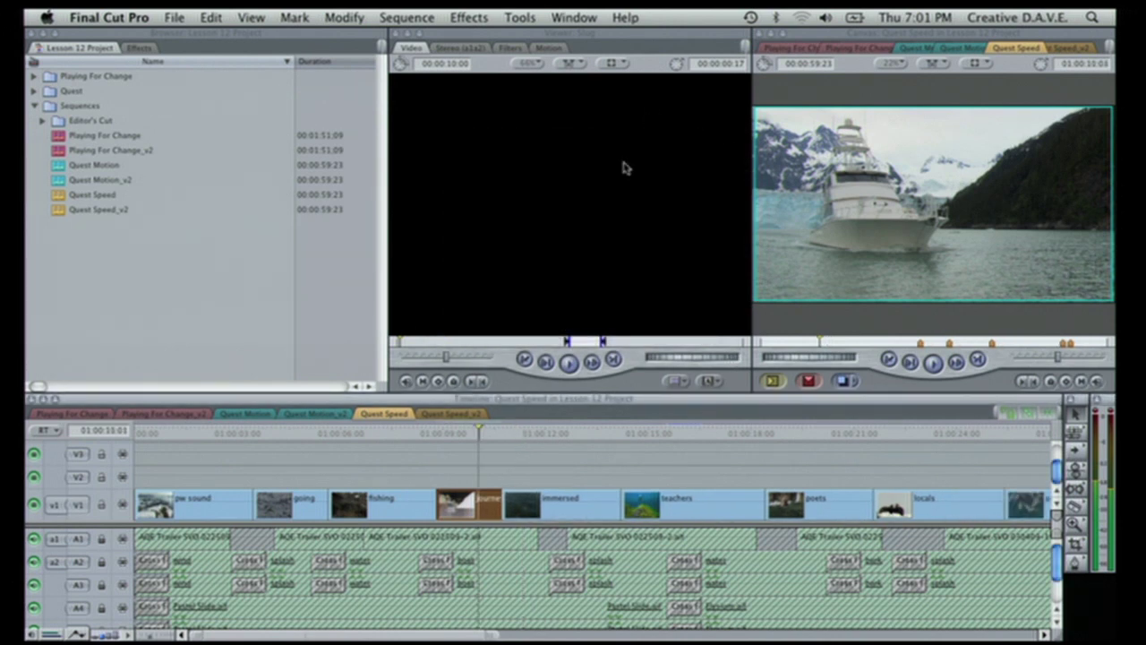
key(Up)
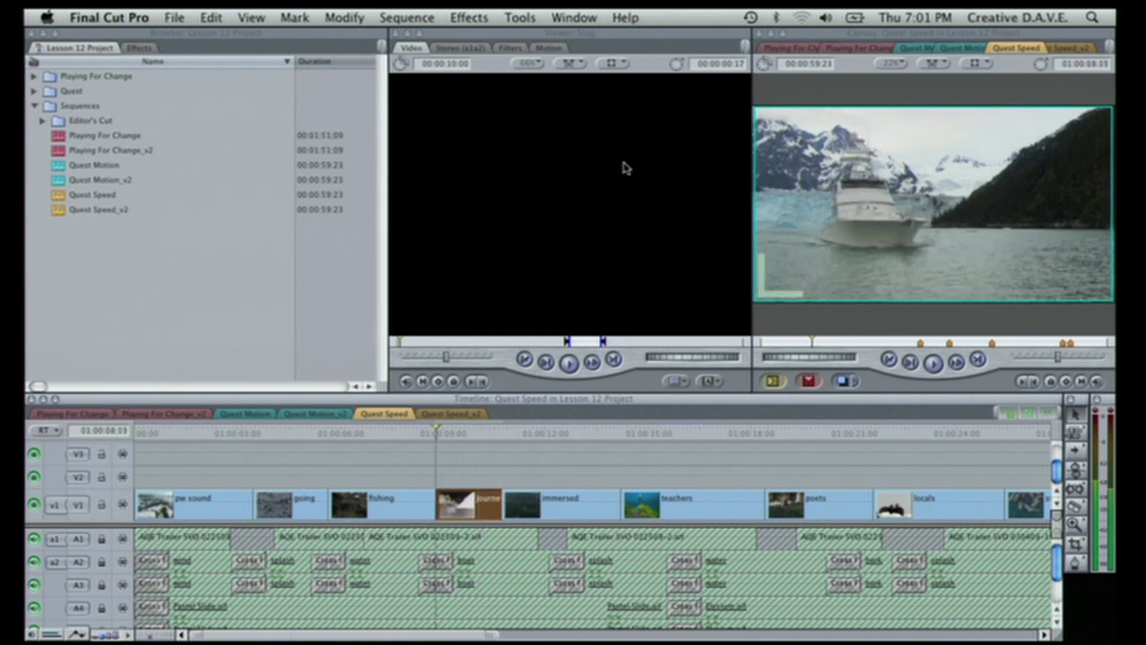
- Play the sped-up journey clip, undo the change, and reopen Change Speed at 100.00%
key(space)
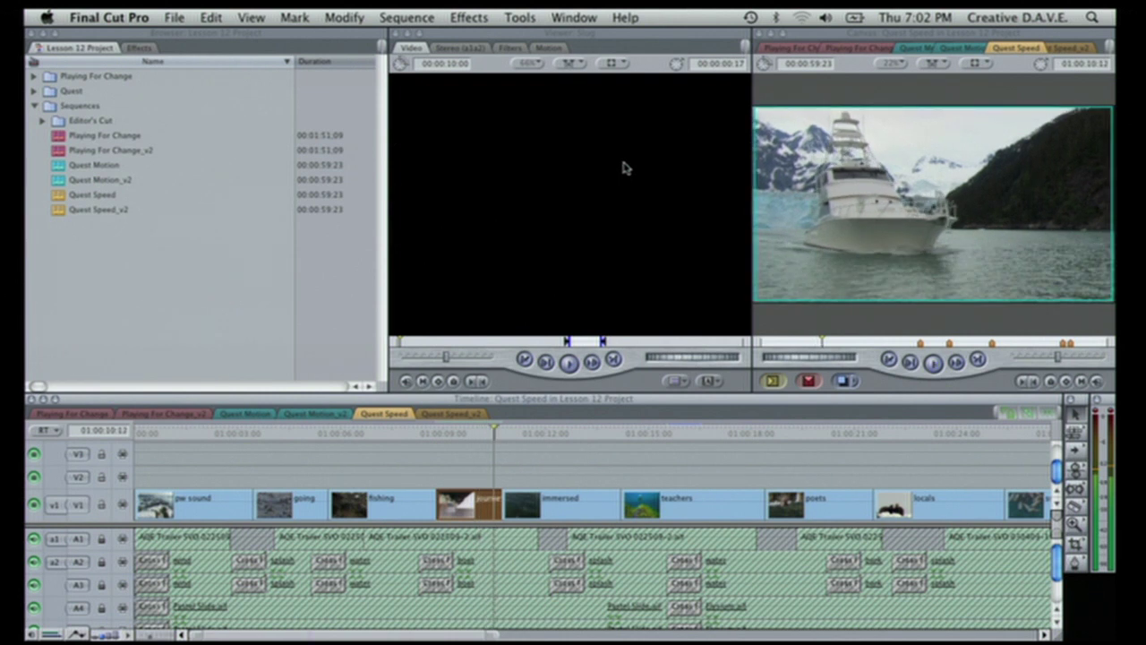
key(super+j)
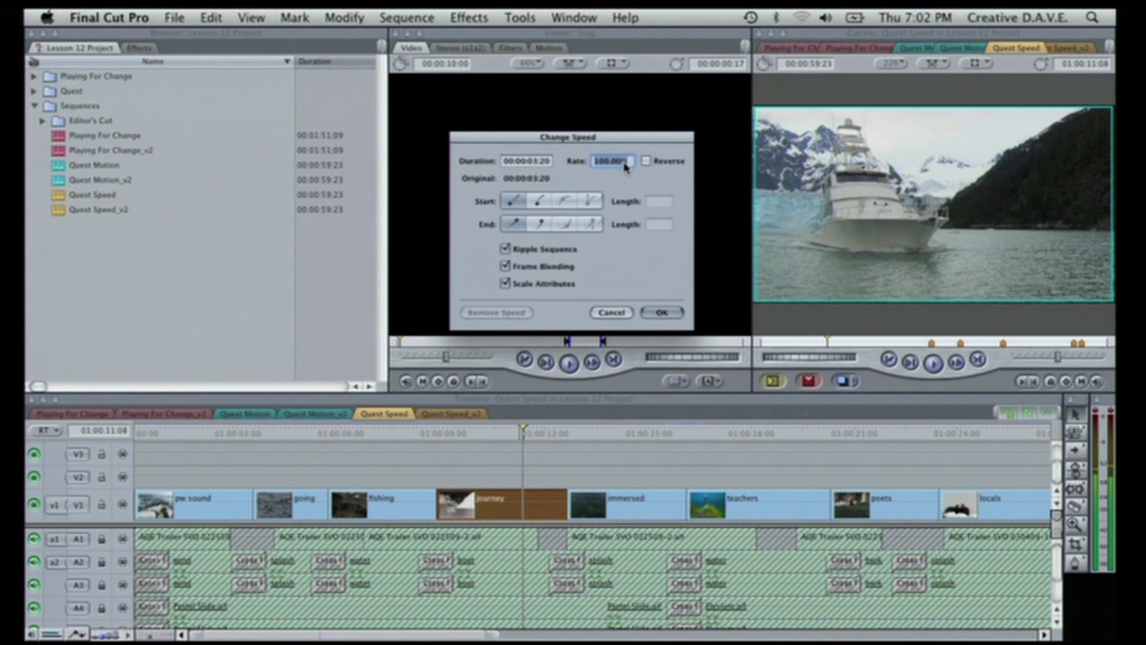
- Speed journey to 200% with Ripple Sequence off, then play it from the clip start
click(505, 249)
text(200)
key(Return)
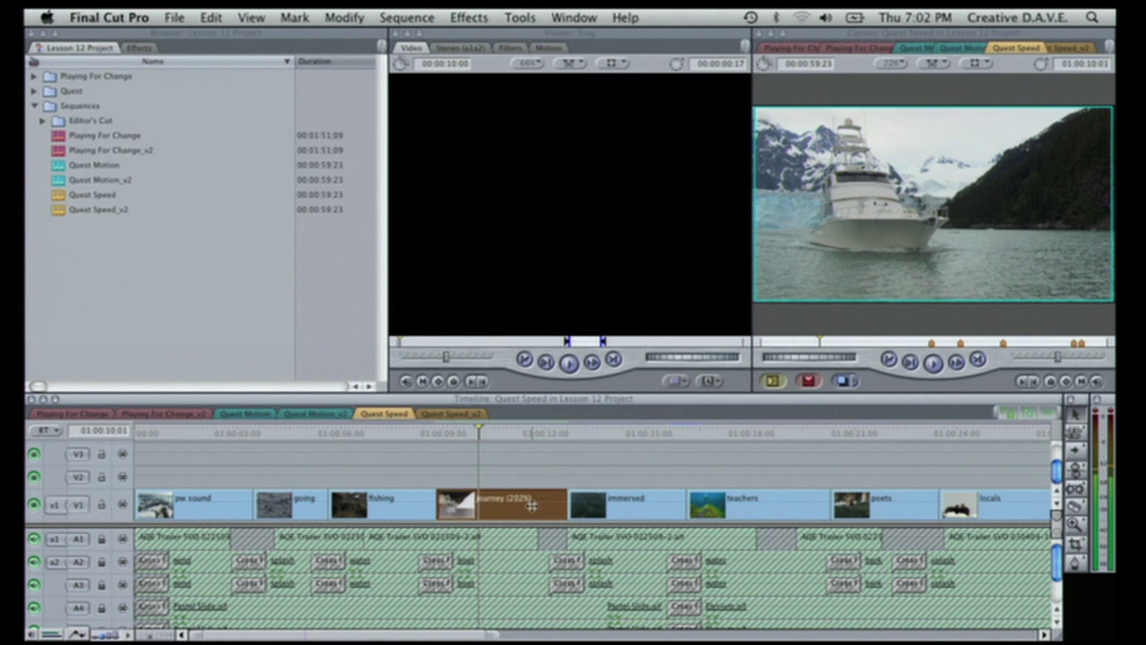
key(Up)
key(space)
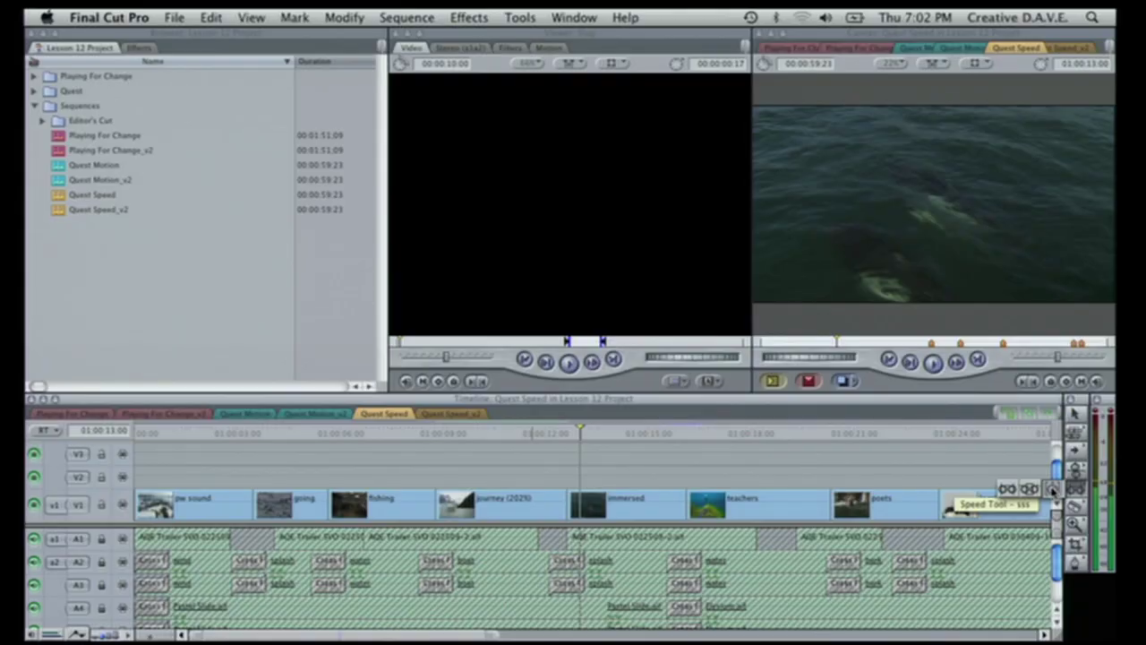
- Drag the immersed/teachers edit later with the Speed tool: immersed 69%, teachers about 159%
click(1053, 488)
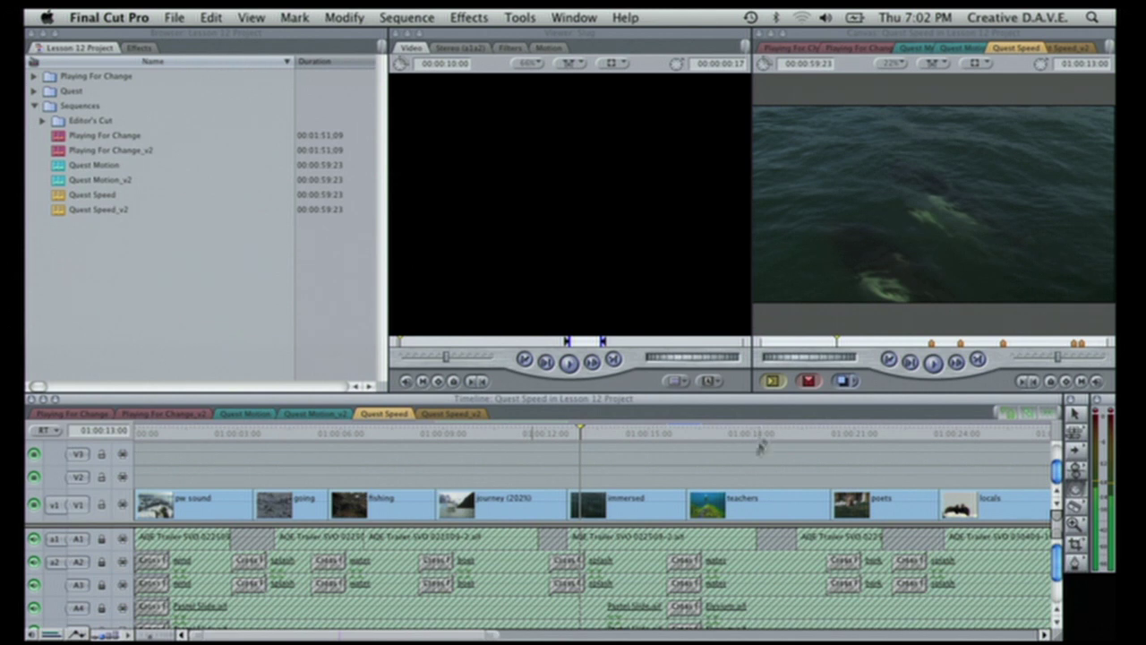
click(686, 501)
drag(686, 509, 739, 511)
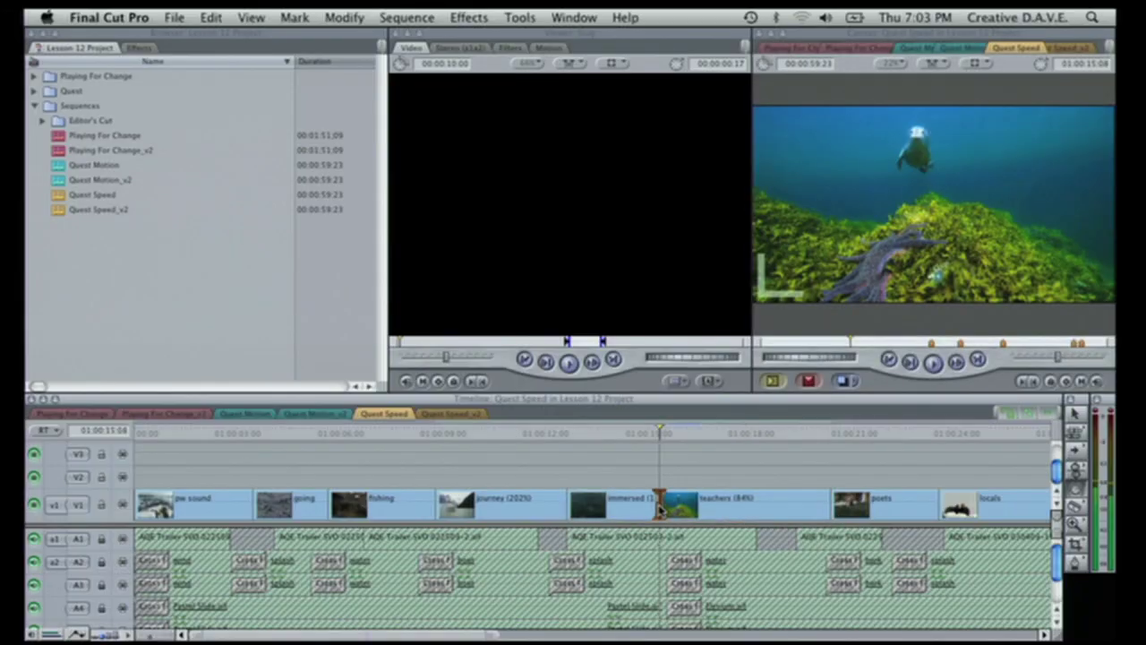
drag(659, 509, 737, 507)
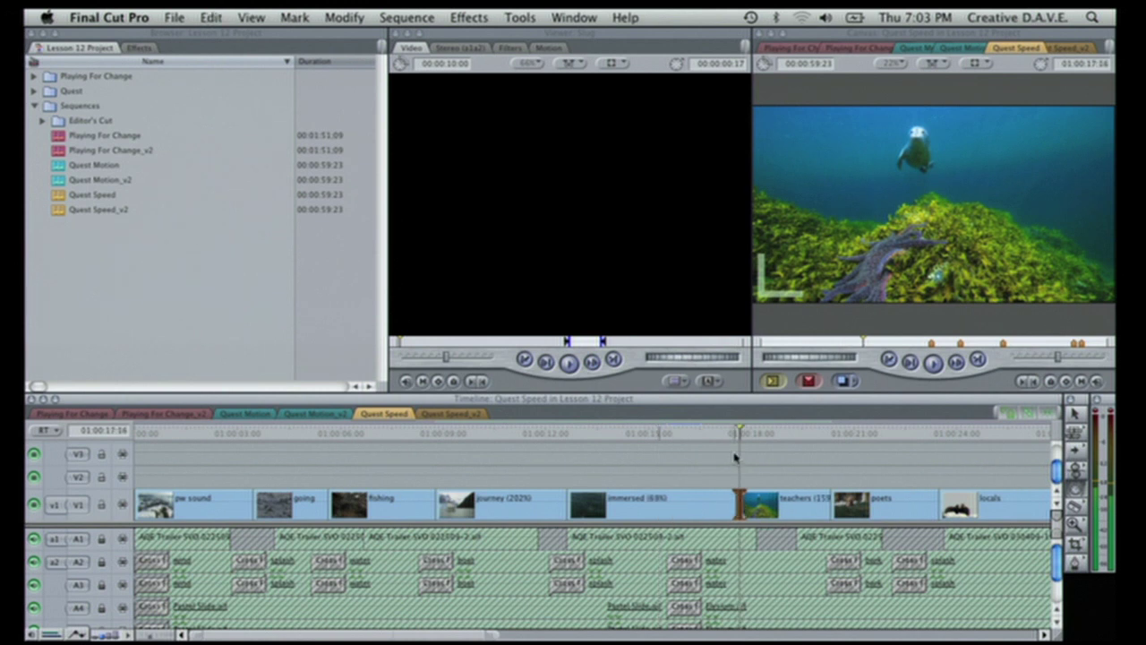
- Undo the trial immersed speed edits, then move the journey/immersed edit later so journey runs about 158%
key(super+z)
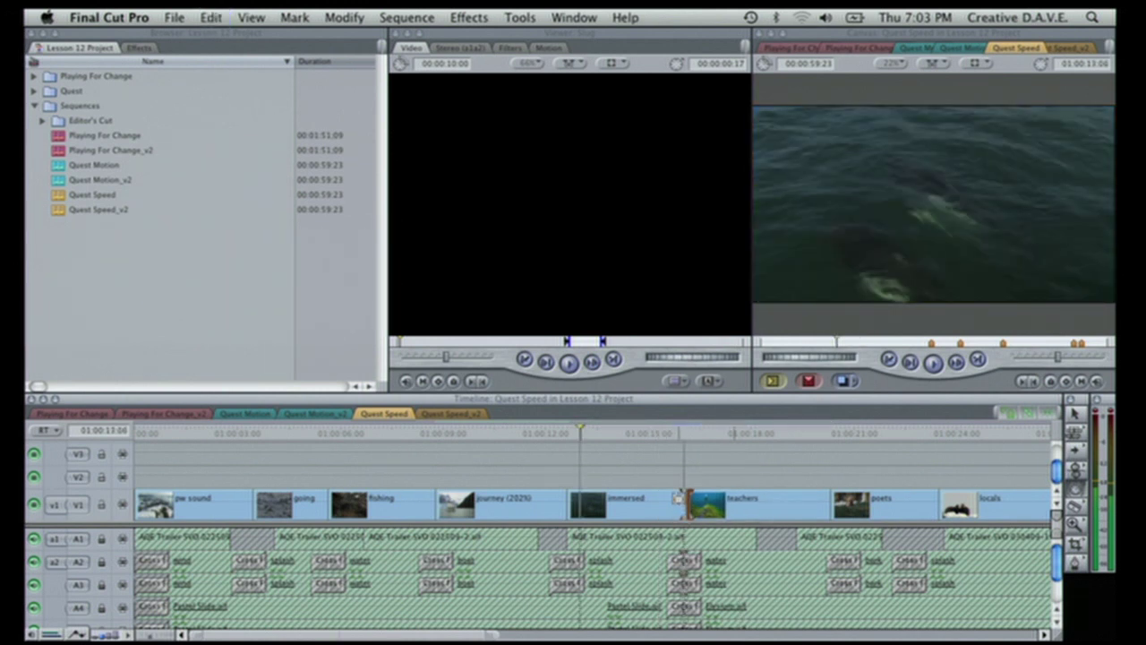
drag(683, 503, 738, 503)
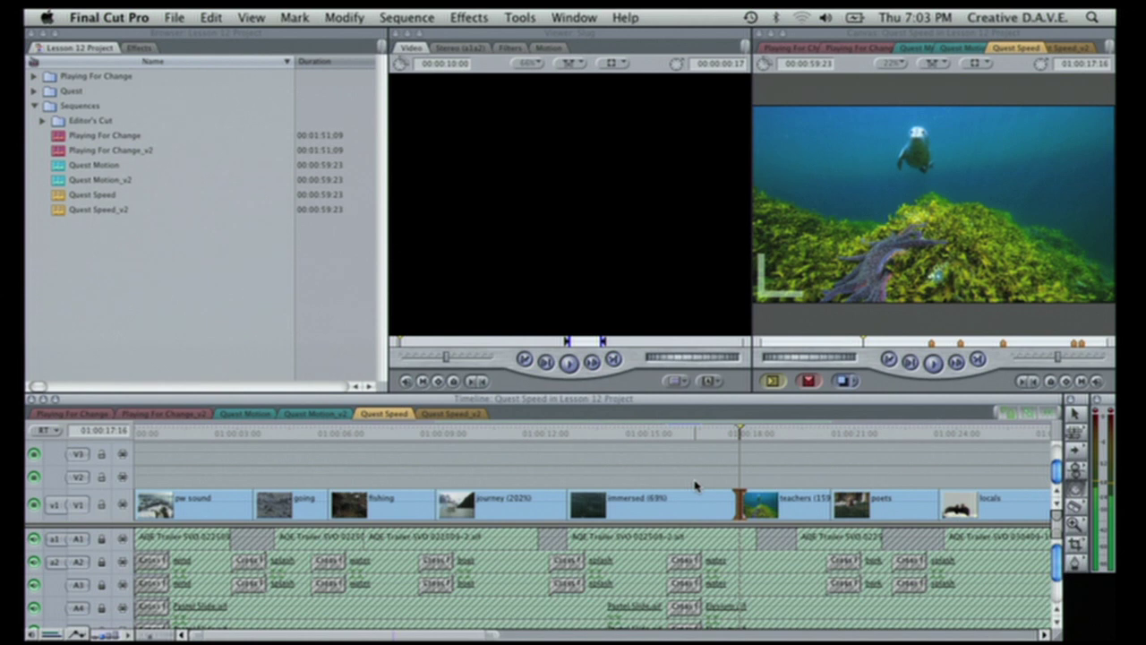
key(super+z)
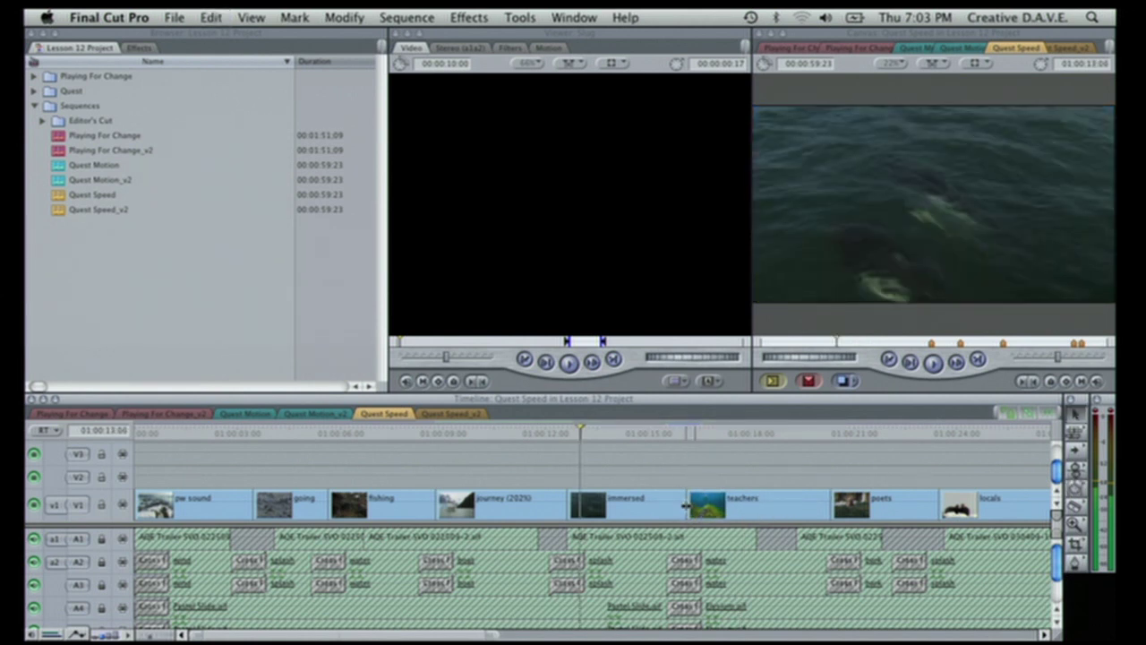
drag(685, 505, 656, 509)
key(super+z)
key(s)
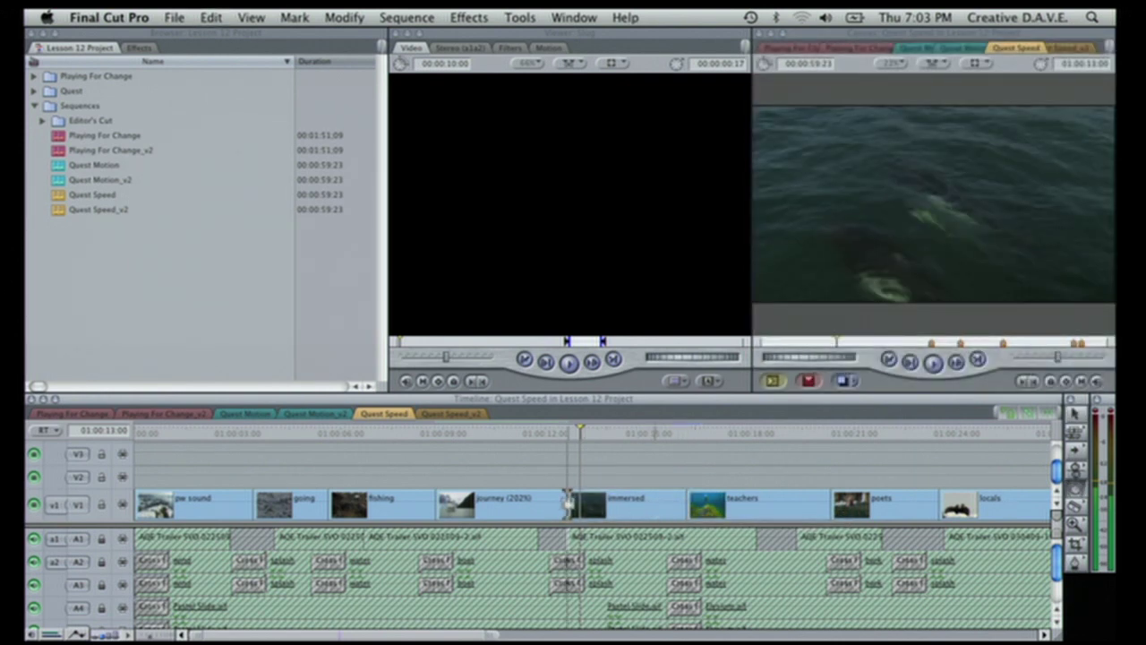
drag(565, 506, 595, 506)
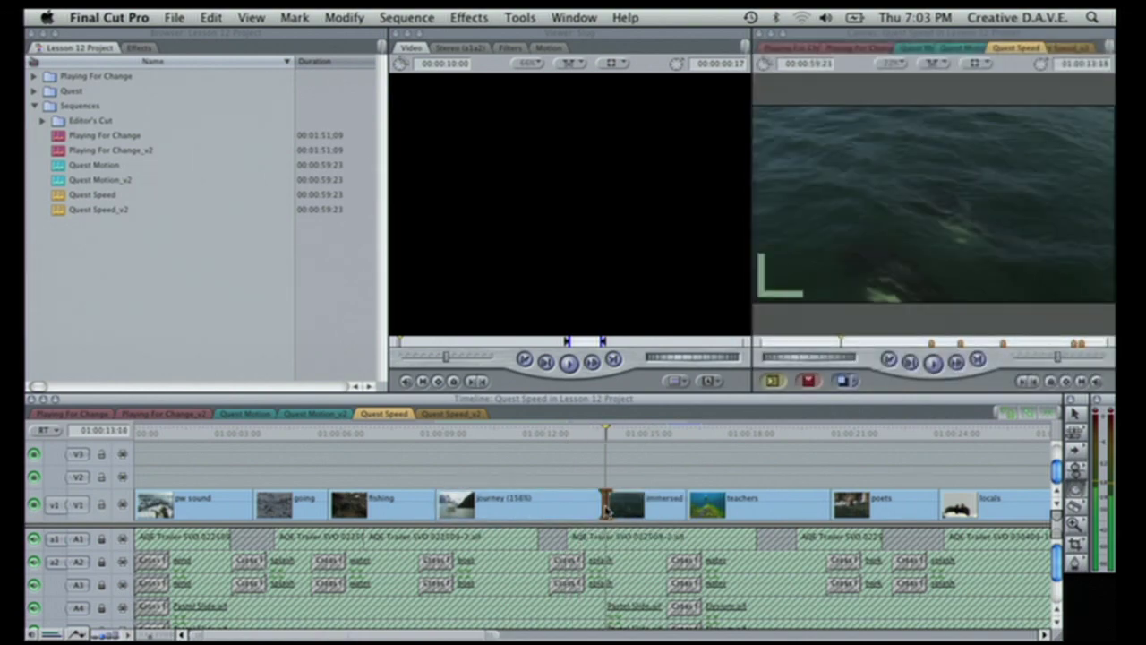